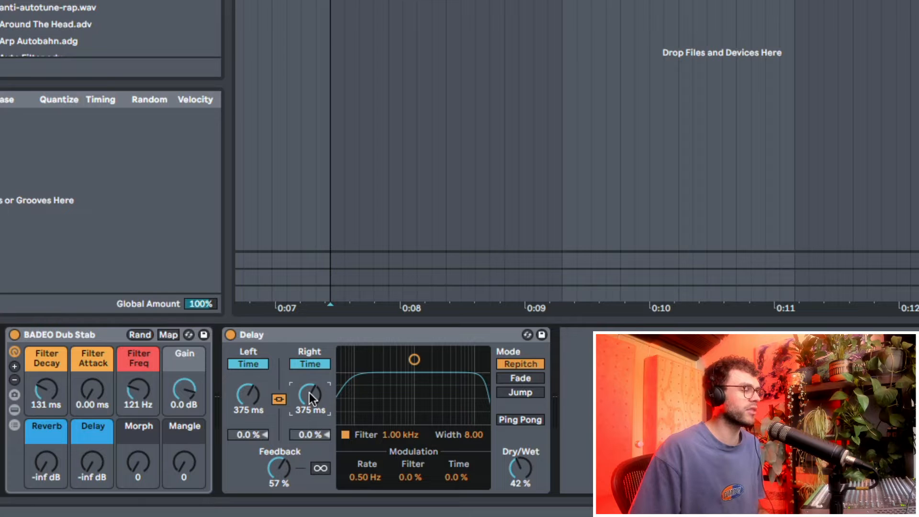
# Play the dub stab and raise the linked Delay time to 517 ms
pyautogui.press('space')
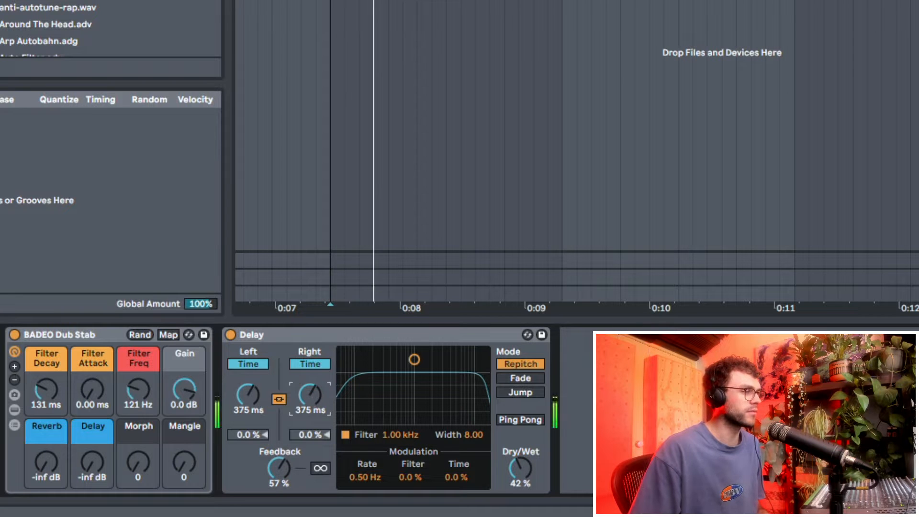
pyautogui.moveTo(310, 393); pyautogui.dragTo(310, 459)
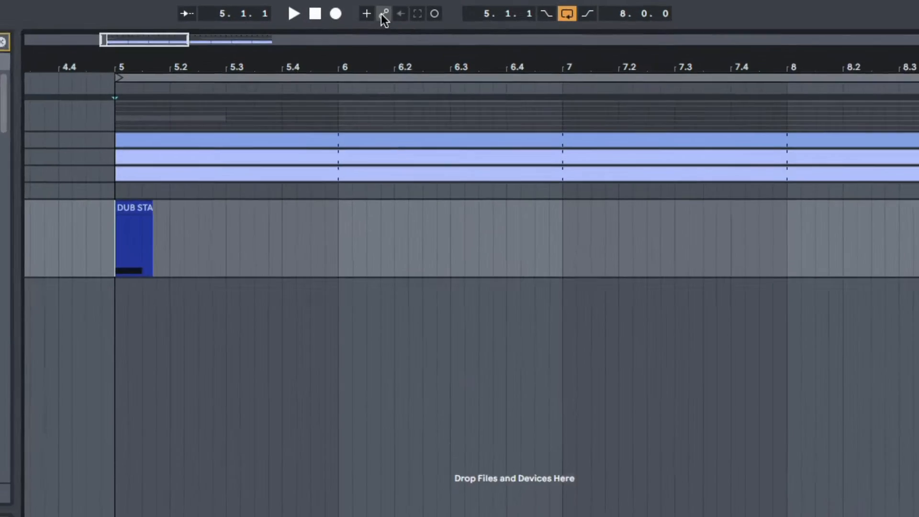
pyautogui.click(383, 15)
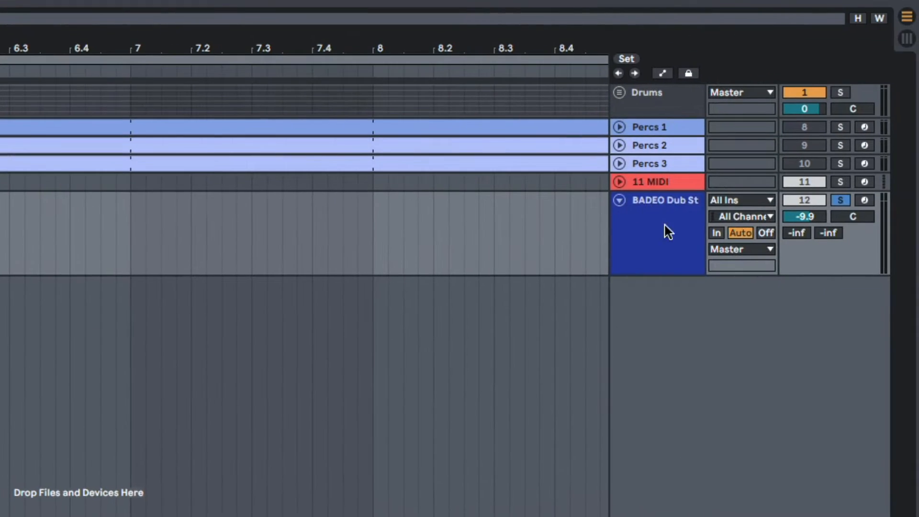
# Insert an audio track below BADEO Dub Stab with Resampling as its input, arm it, and set the insert mark at 5.1.1
pyautogui.click(667, 228)
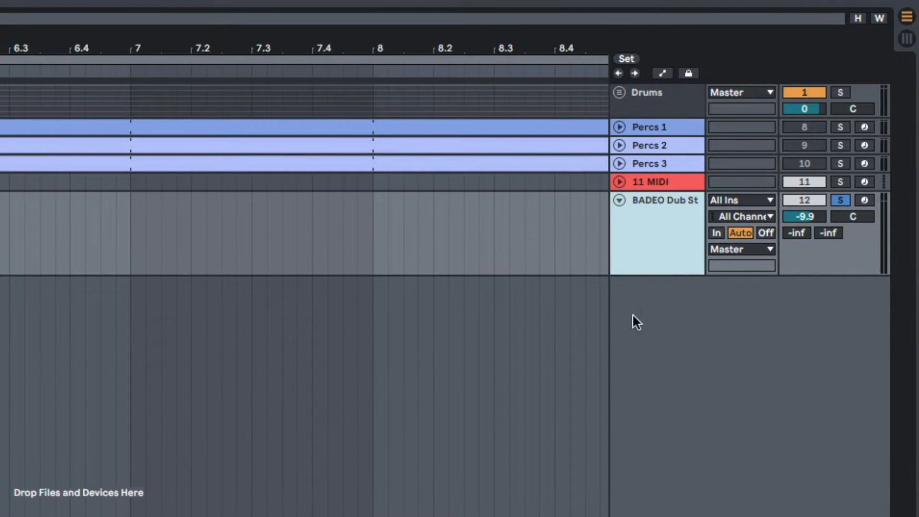
pyautogui.hotkey('ctrl', 't')
pyautogui.click(754, 284)
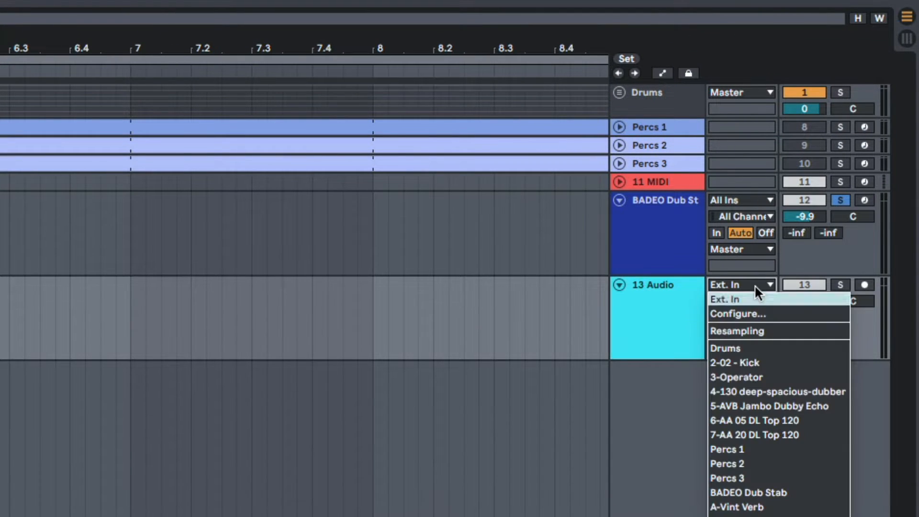
pyautogui.click(759, 331)
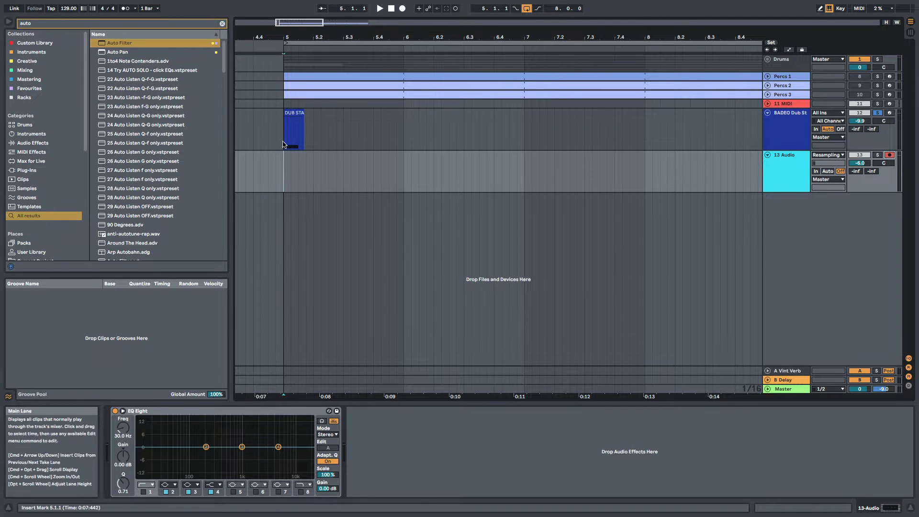
pyautogui.click(284, 132)
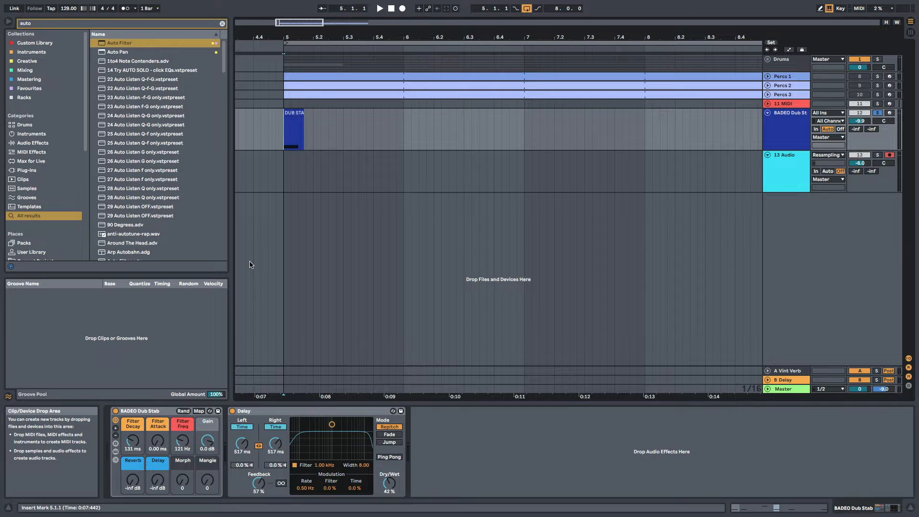
# Record several resampled takes of the dub stab from 5.1.1 while sweeping the Delay time
pyautogui.press('F9')
pyautogui.moveTo(275, 443); pyautogui.dragTo(275, 498)
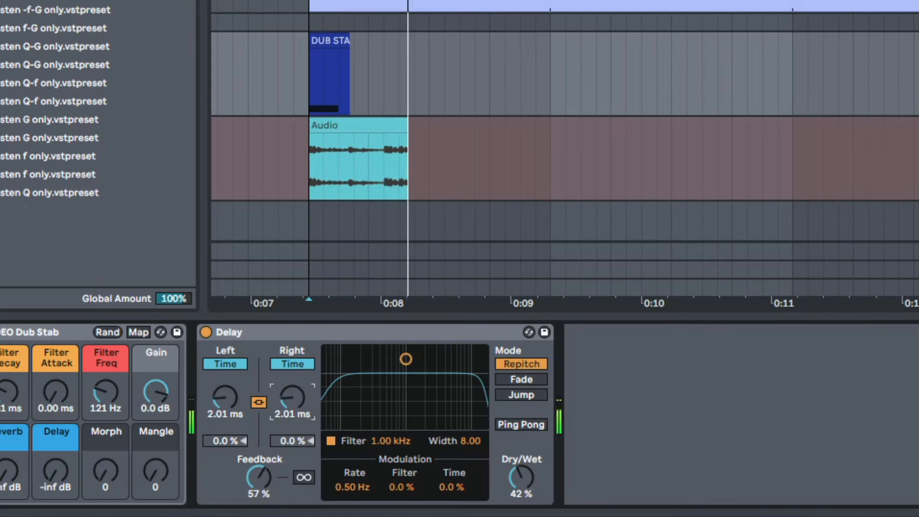
pyautogui.press('space')
pyautogui.press('F9')
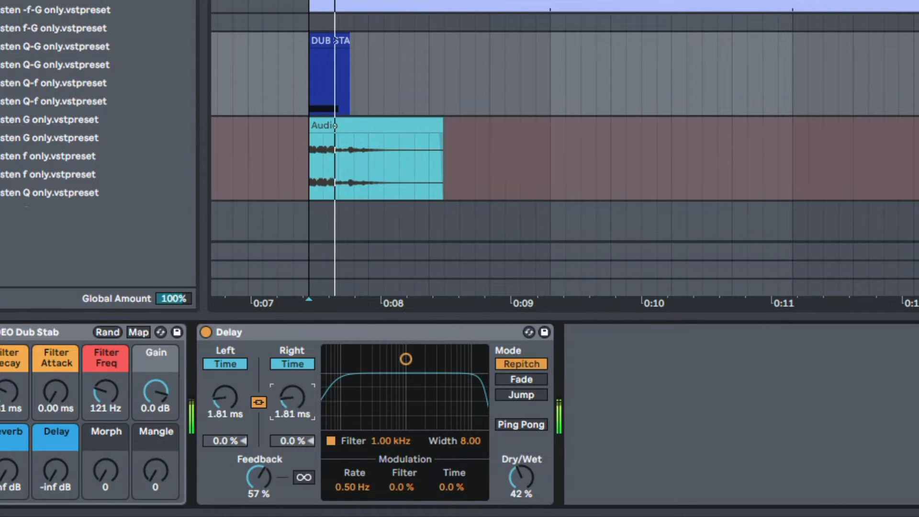
pyautogui.press('space')
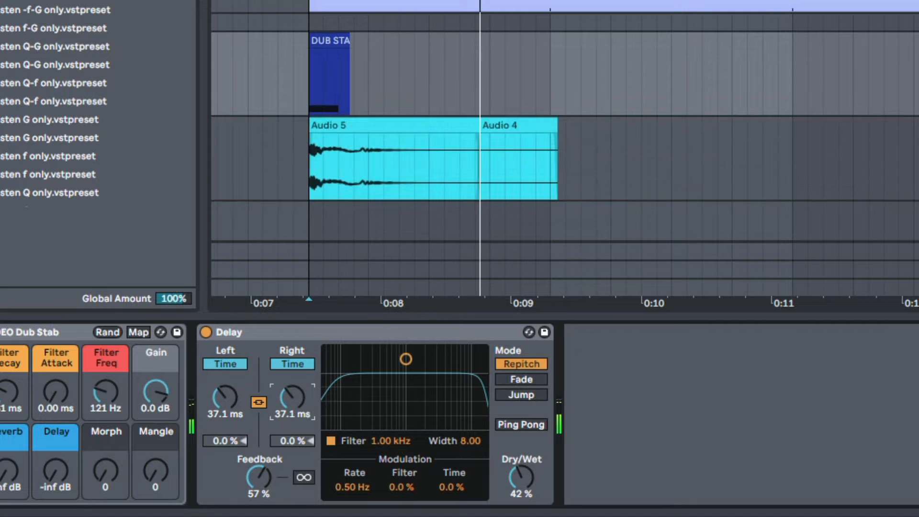
pyautogui.press('F9')
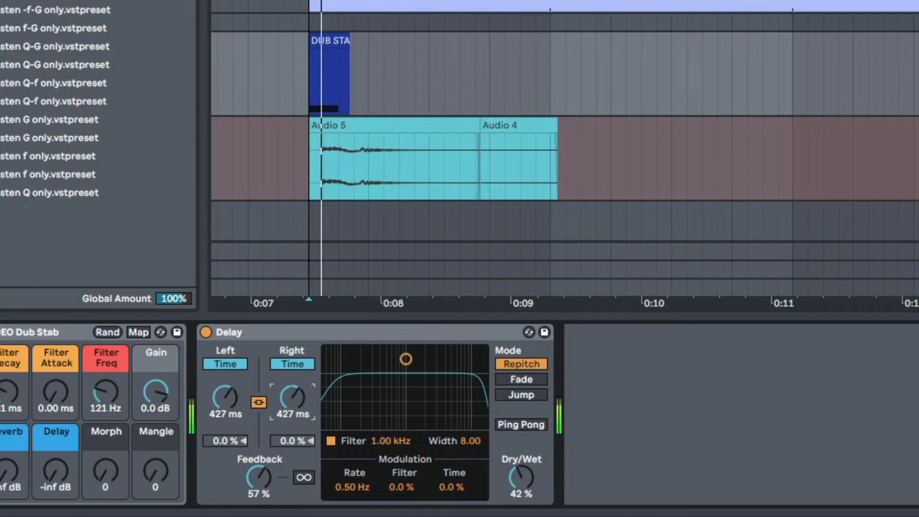
pyautogui.moveTo(292, 397); pyautogui.dragTo(292, 440)
pyautogui.press('space')
pyautogui.press('F9')
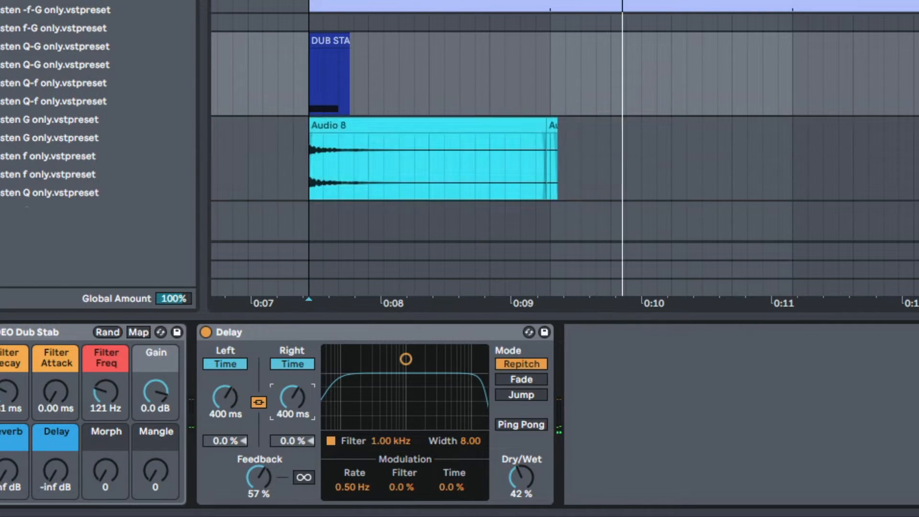
pyautogui.press('F9')
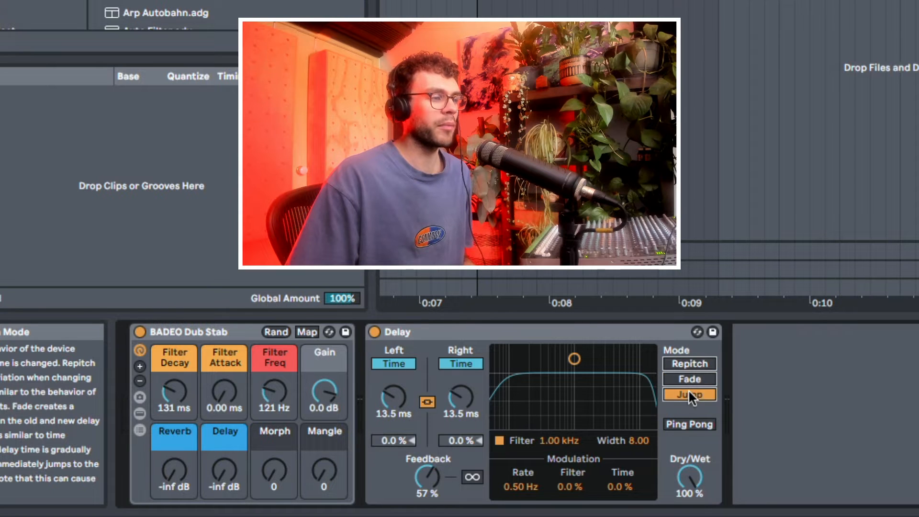
# Try the Delay's Fade and Repitch modes and finish on Fade
pyautogui.click(688, 378)
pyautogui.click(688, 363)
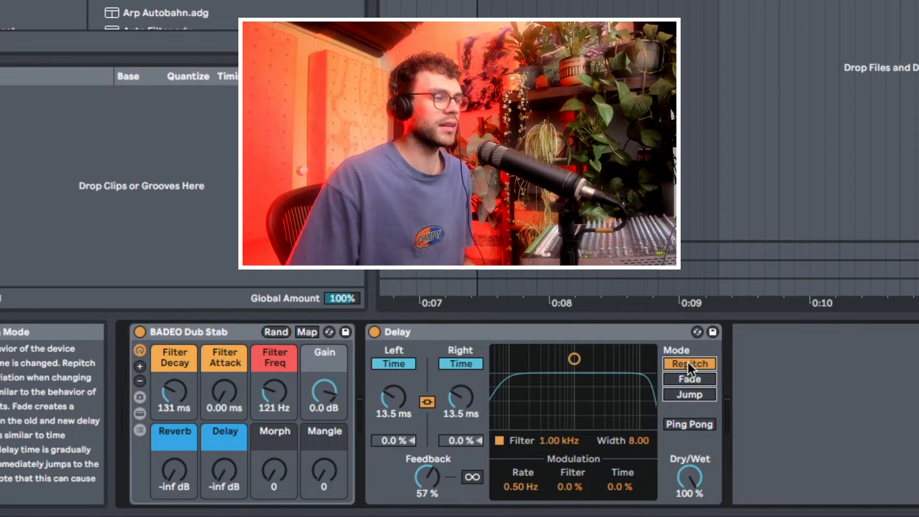
pyautogui.click(684, 380)
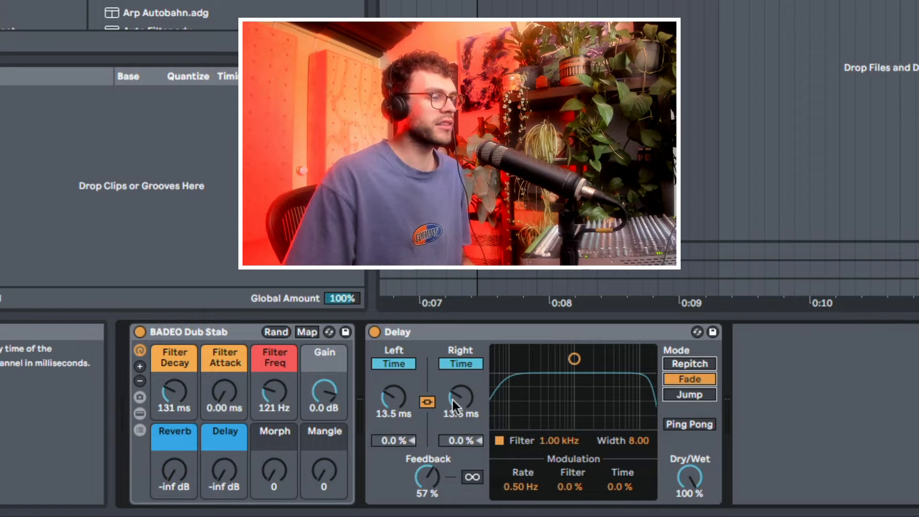
# Sweep the Delay time while recording another take onto 13 Audio, and switch the Delay mode to Jump
pyautogui.moveTo(452, 398); pyautogui.dragTo(451, 401)
pyautogui.moveTo(452, 401); pyautogui.dragTo(452, 405)
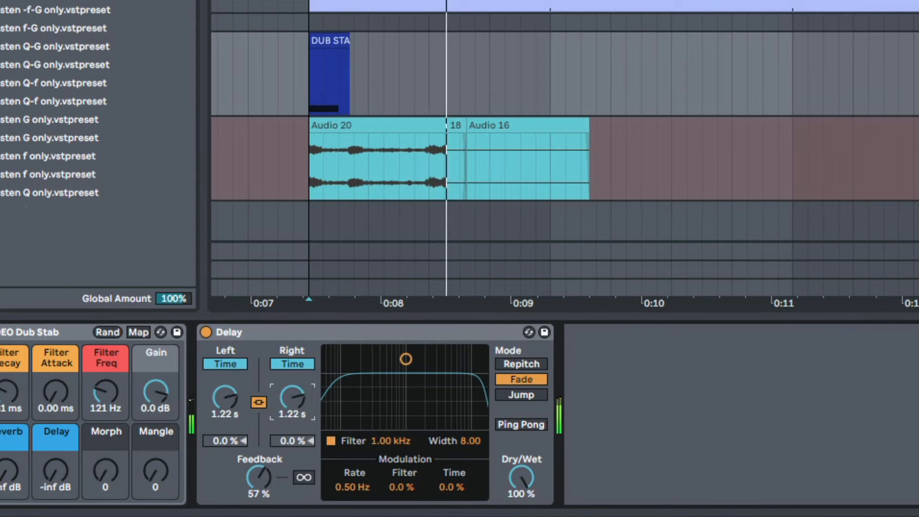
pyautogui.moveTo(292, 398); pyautogui.dragTo(292, 375)
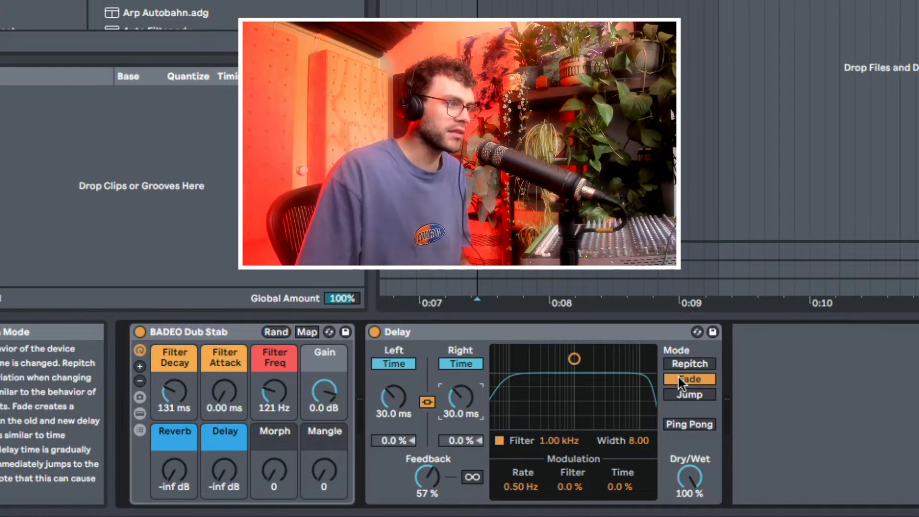
pyautogui.click(685, 394)
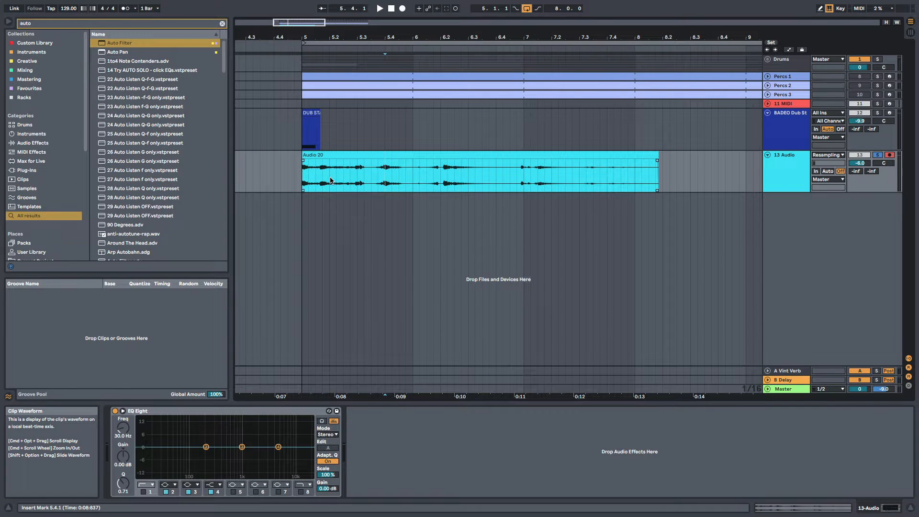
# Isolate the swell just after bar 6 in the Audio 20 clip and move it onto a new audio track below
pyautogui.scroll(5, 433, 123)
pyautogui.click(433, 172)
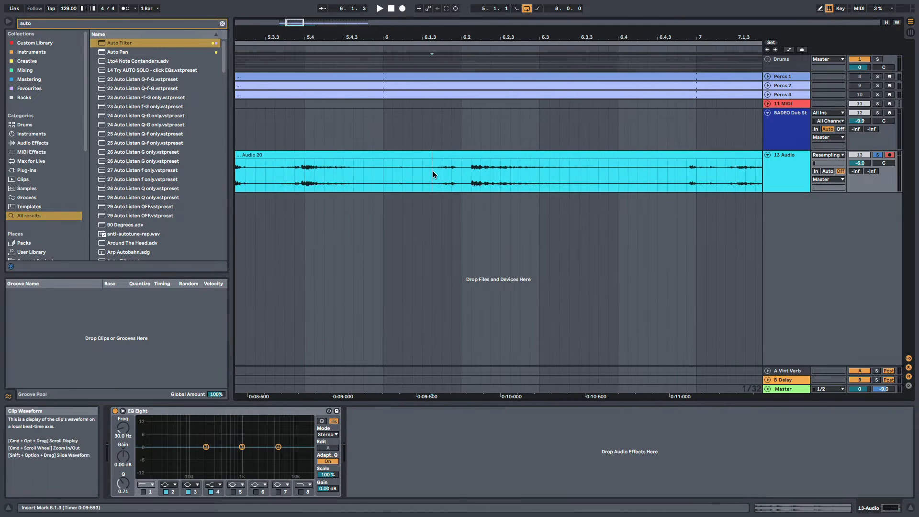
pyautogui.moveTo(421, 181); pyautogui.dragTo(468, 201)
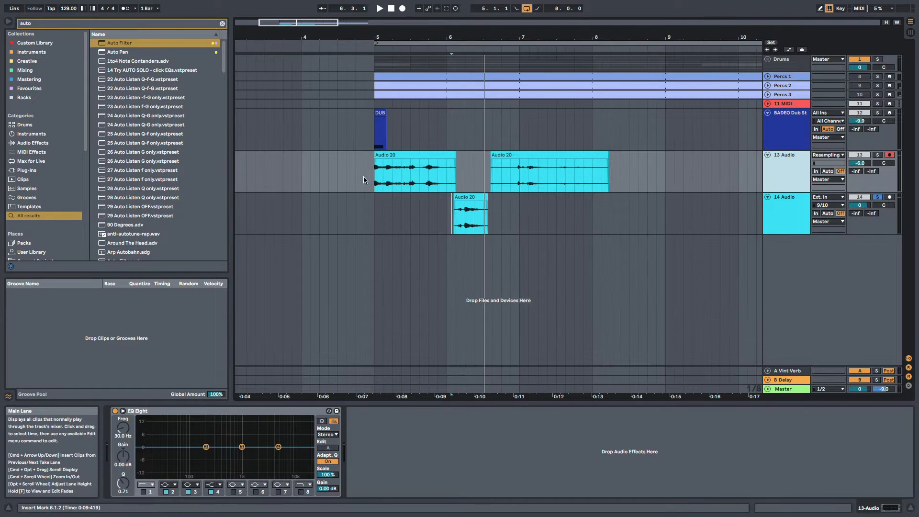
# Show the take lanes of the 13 Audio track
pyautogui.click(369, 178)
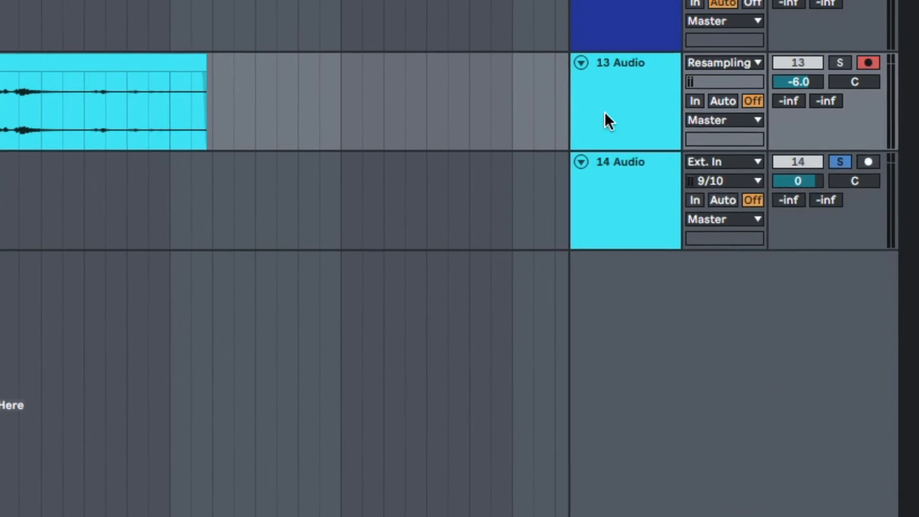
pyautogui.rightClick(778, 176)
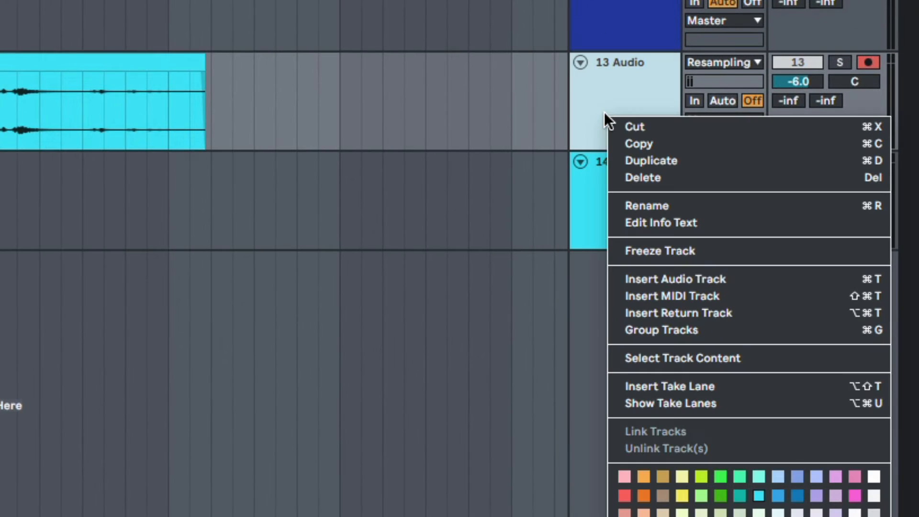
pyautogui.click(659, 402)
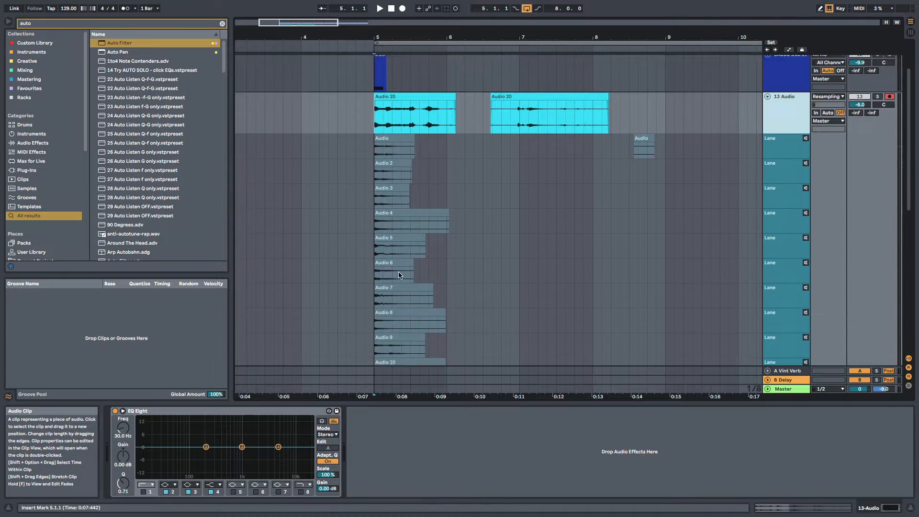
pyautogui.scroll(-3, 398, 273)
pyautogui.scroll(5, 399, 273)
# Audition the Audio 2, Audio 3, Audio 4 and Audio 5 take lanes one at a time during playback
pyautogui.click(806, 221)
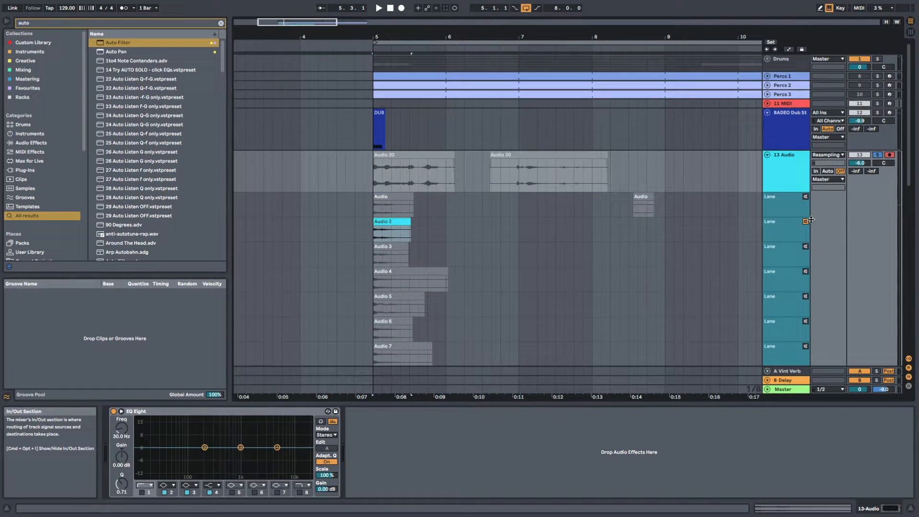
pyautogui.click(805, 222)
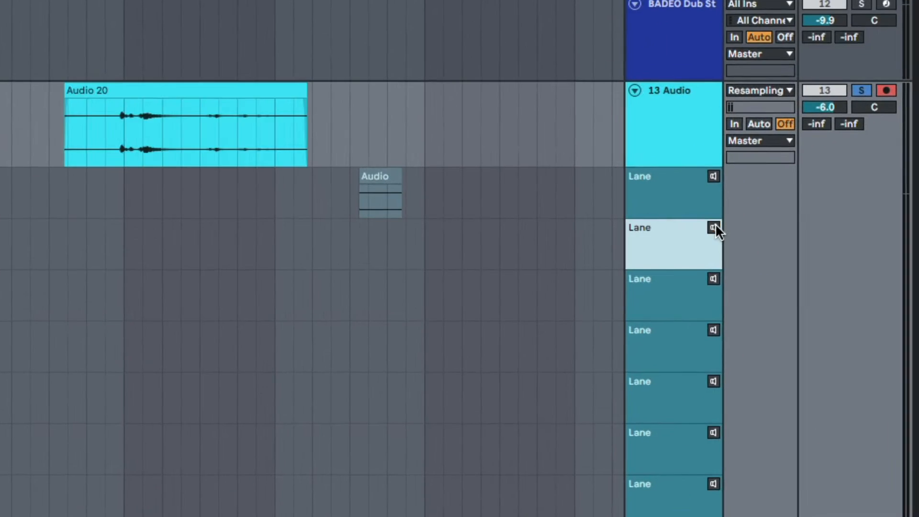
pyautogui.click(805, 222)
pyautogui.moveTo(244, 228); pyautogui.dragTo(352, 231)
pyautogui.press('space')
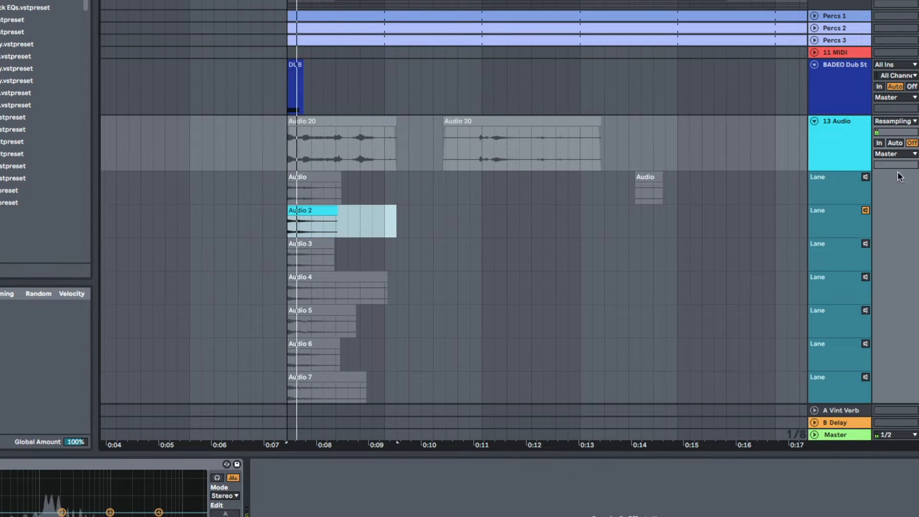
pyautogui.click(865, 243)
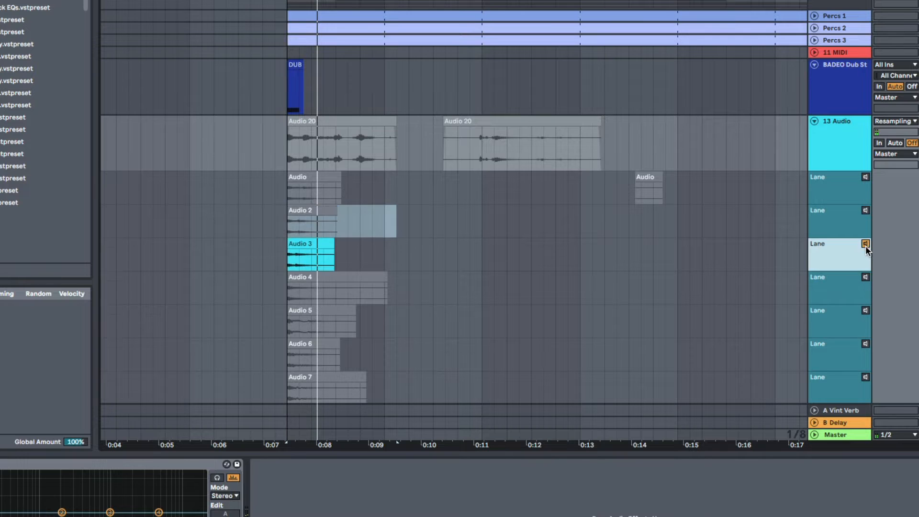
pyautogui.scroll(-3, 865, 245)
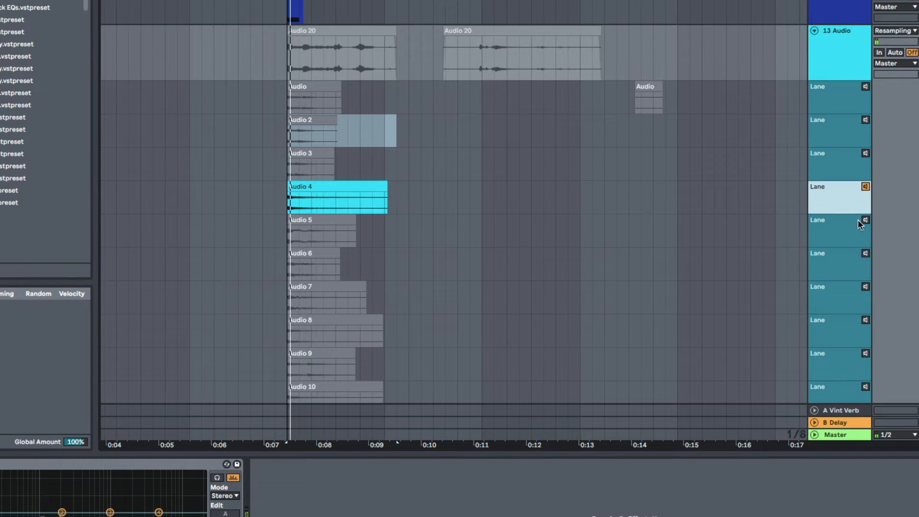
pyautogui.scroll(-1, 857, 219)
pyautogui.click(866, 208)
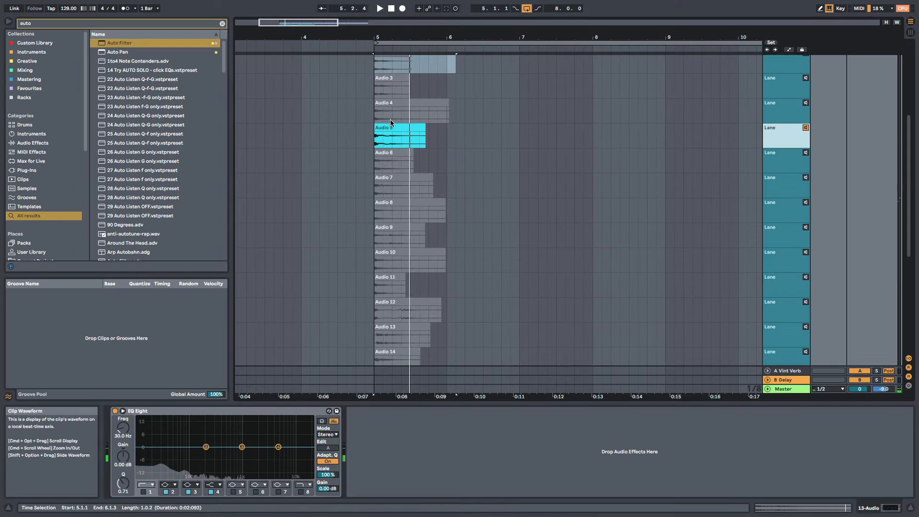
# Copy the Audio 5 take into the main lane of 13 Audio at bar 9
pyautogui.click(395, 127)
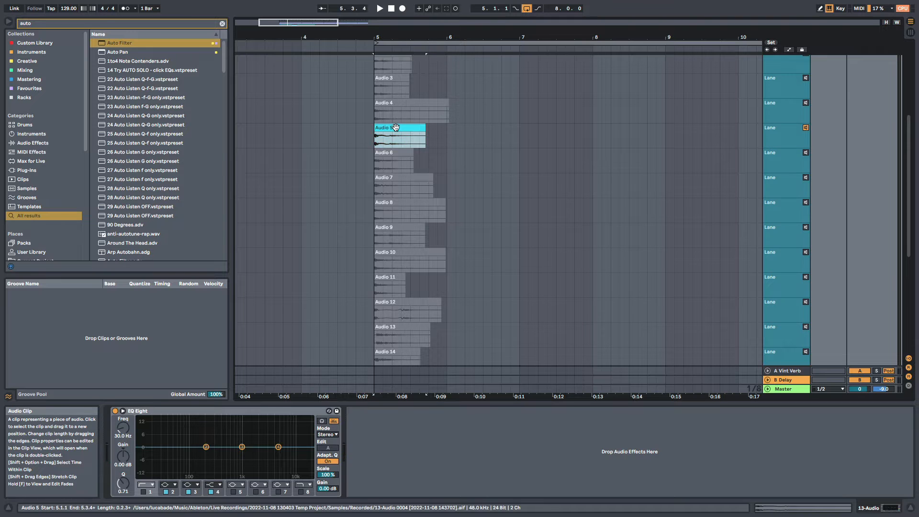
pyautogui.scroll(-5, 477, 196)
pyautogui.moveTo(476, 184); pyautogui.dragTo(687, 125)
pyautogui.scroll(8, 478, 206)
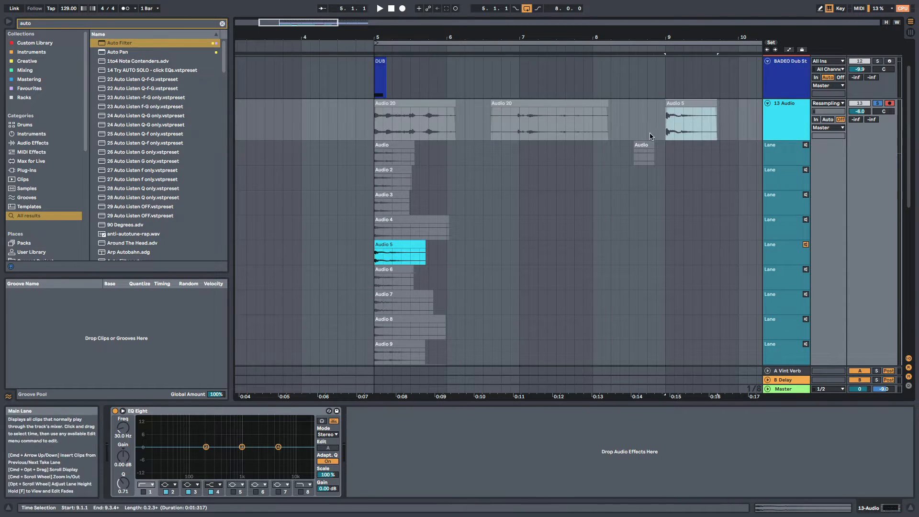
pyautogui.click(652, 135)
pyautogui.scroll(-2, 669, 122)
pyautogui.click(682, 80)
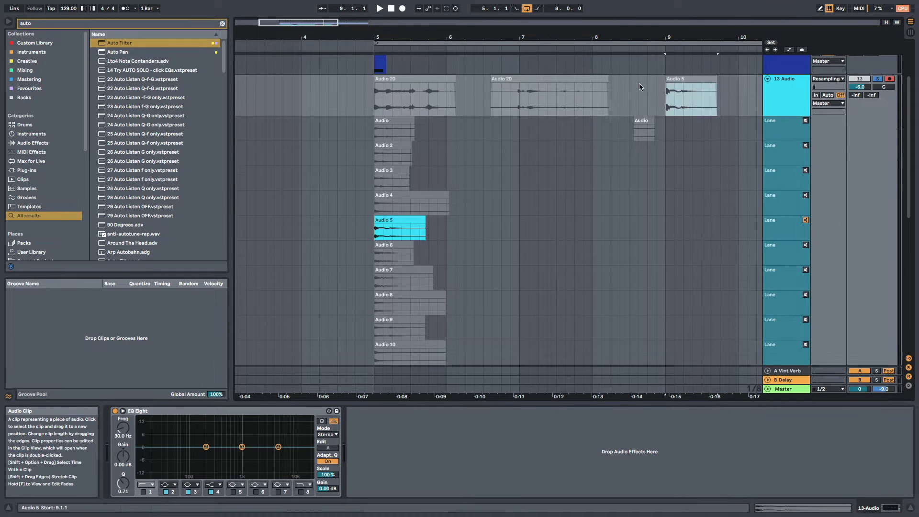
# Copy the Audio 7 take into the main lane of 13 Audio, in bar 10 after the Audio 5 clip
pyautogui.scroll(3, 574, 153)
pyautogui.click(384, 310)
pyautogui.moveTo(384, 335); pyautogui.dragTo(762, 161)
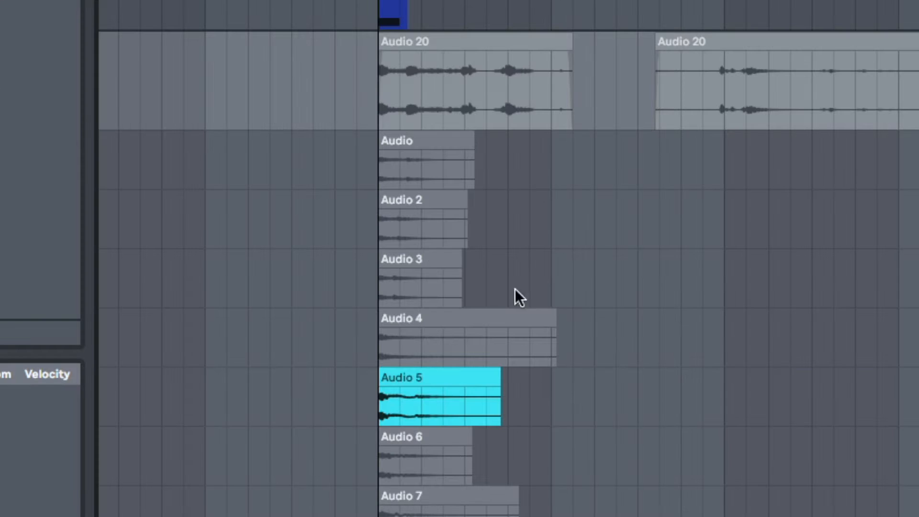
# Bring the Audio 3 take into the main lane at 5.1.1 over the start of the Audio 20 clip
pyautogui.click(377, 235)
pyautogui.press('Return')
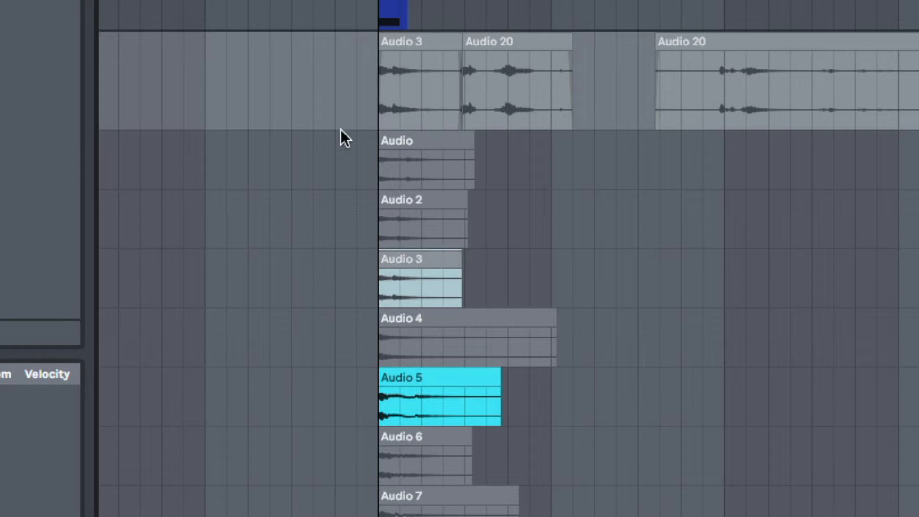
pyautogui.click(455, 77)
pyautogui.scroll(-3, 459, 312)
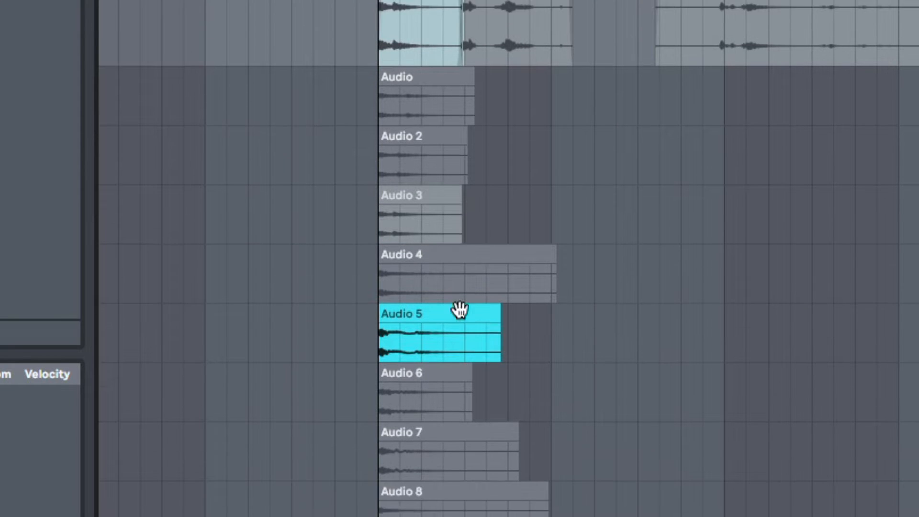
pyautogui.scroll(1, 414, 199)
pyautogui.scroll(-10, 414, 199)
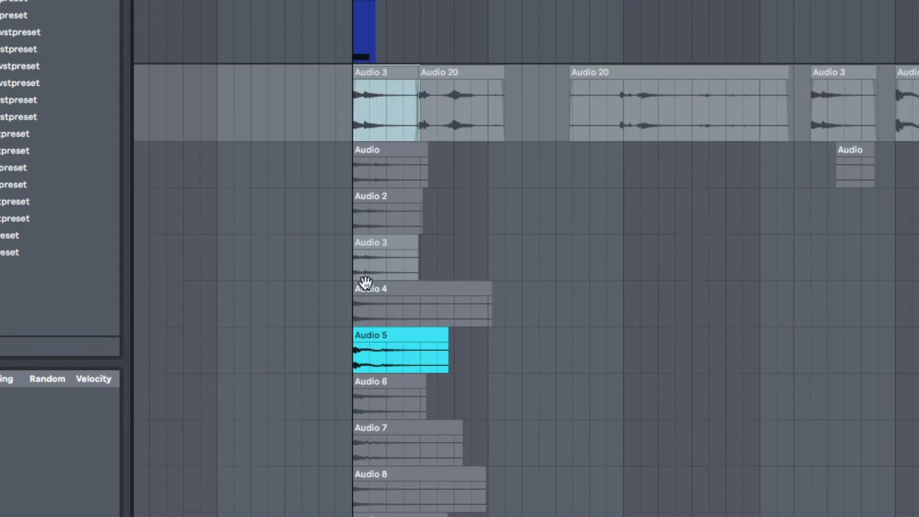
pyautogui.scroll(1, 384, 227)
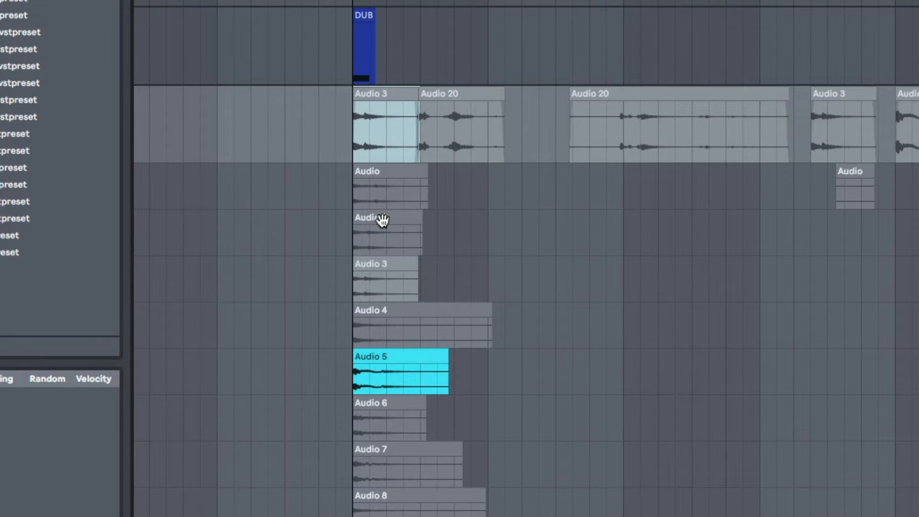
# Copy the Audio 2 take into the gap after bar 6 in the main lane and turn off take lane auditioning
pyautogui.moveTo(382, 220); pyautogui.dragTo(532, 126)
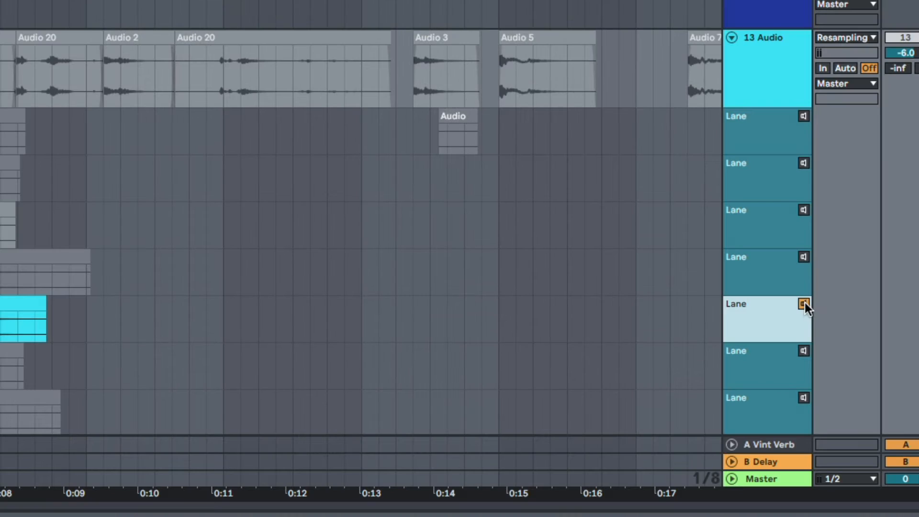
pyautogui.click(803, 304)
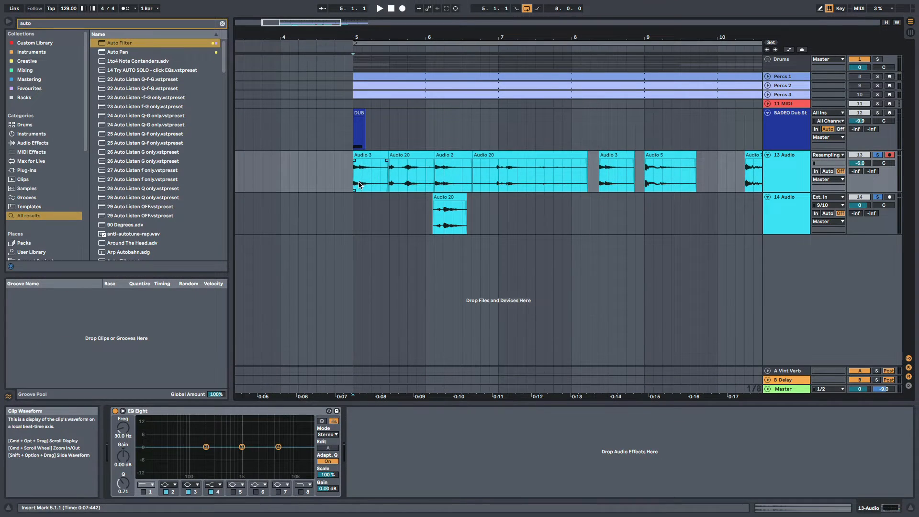
pyautogui.click(648, 158)
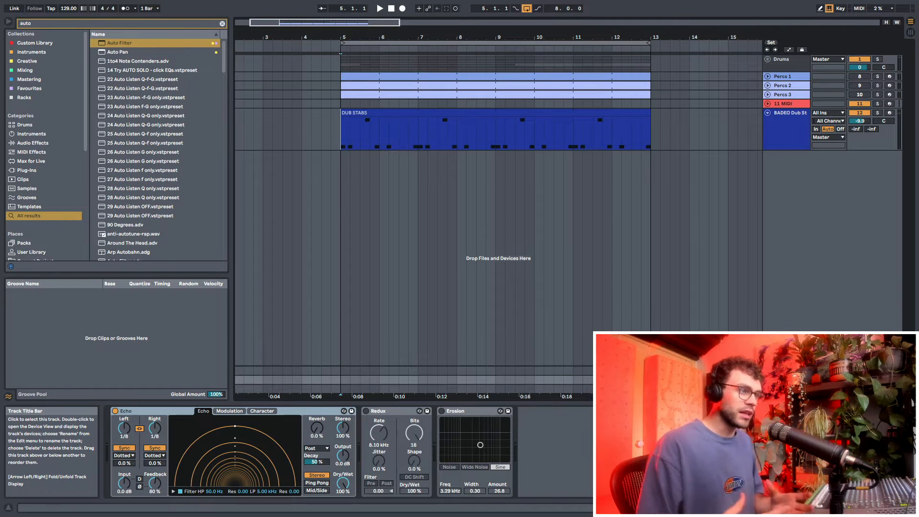
# Set the Rate of the Redux device on the B Delay return track to 5.39 kHz while the loop plays
pyautogui.click(406, 412)
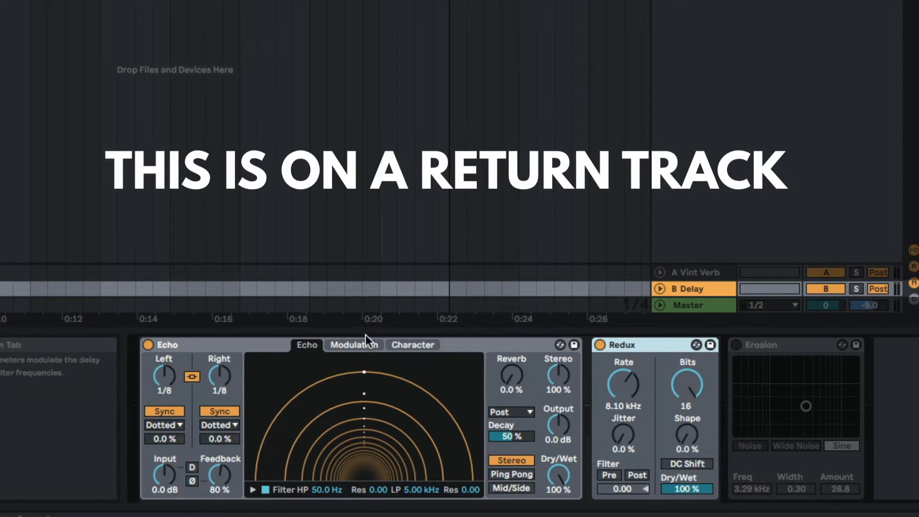
pyautogui.click(451, 347)
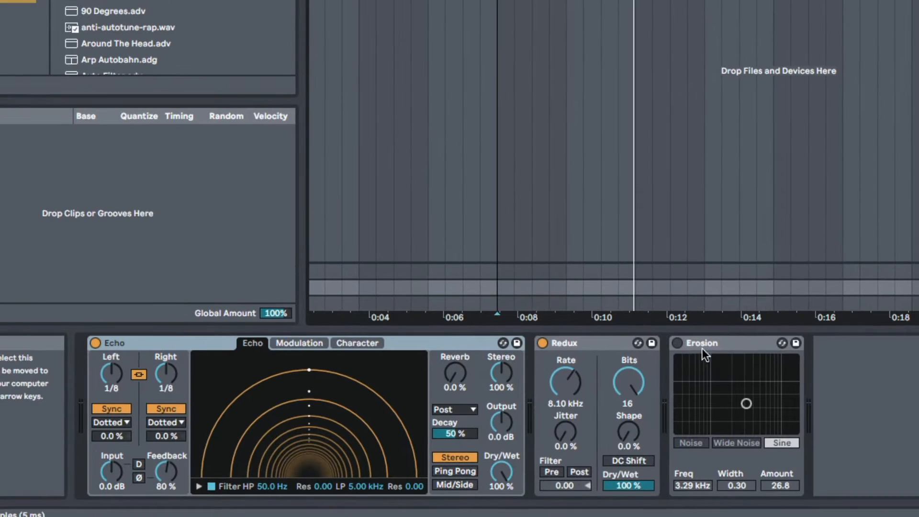
pyautogui.click(172, 340)
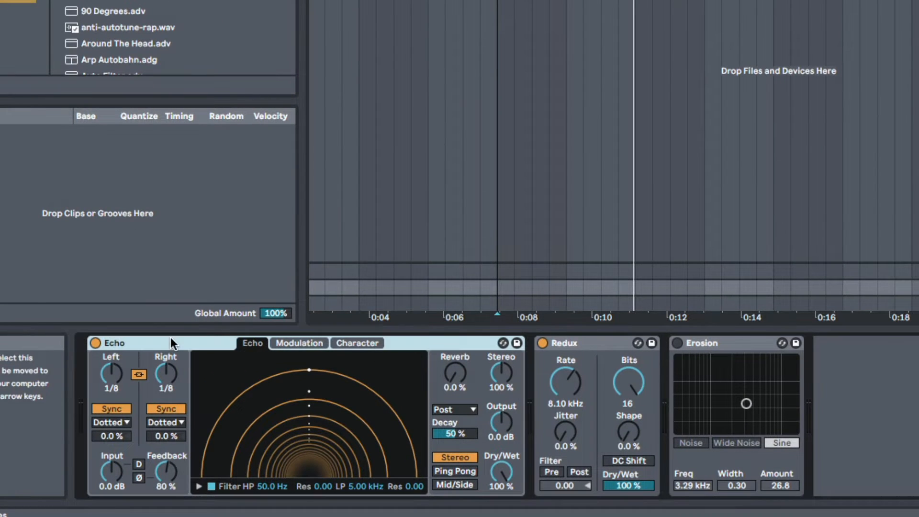
pyautogui.click(573, 340)
pyautogui.moveTo(567, 384); pyautogui.dragTo(568, 363)
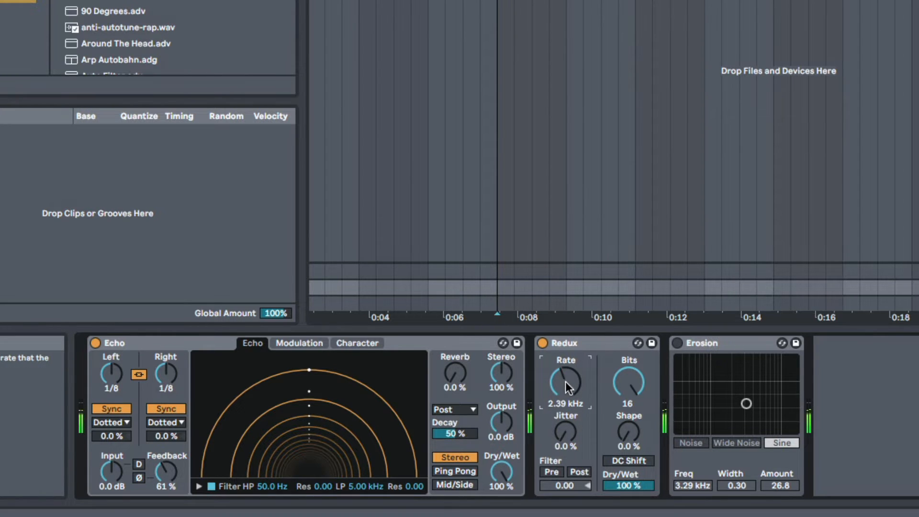
pyautogui.moveTo(565, 381); pyautogui.dragTo(564, 369)
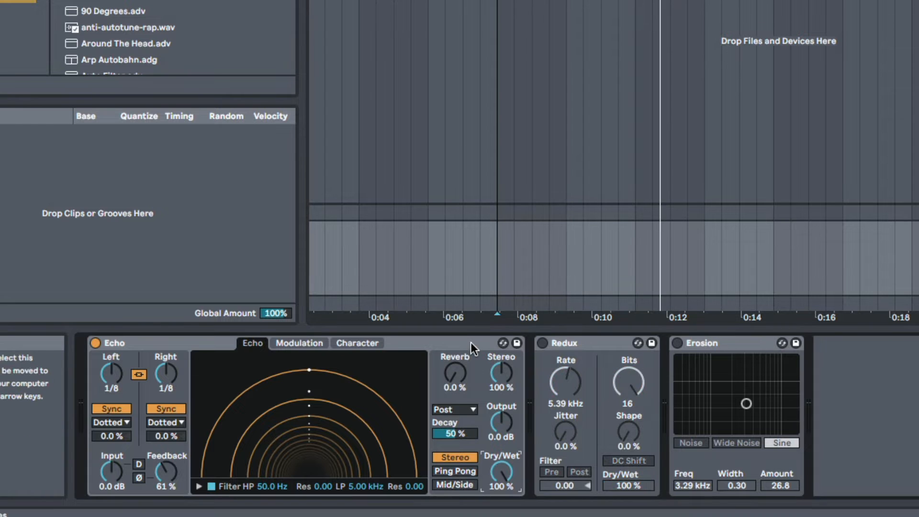
# With Redux bypassed, try Echo's Dry/Wet at 70% and reset it to 100%
pyautogui.click(470, 342)
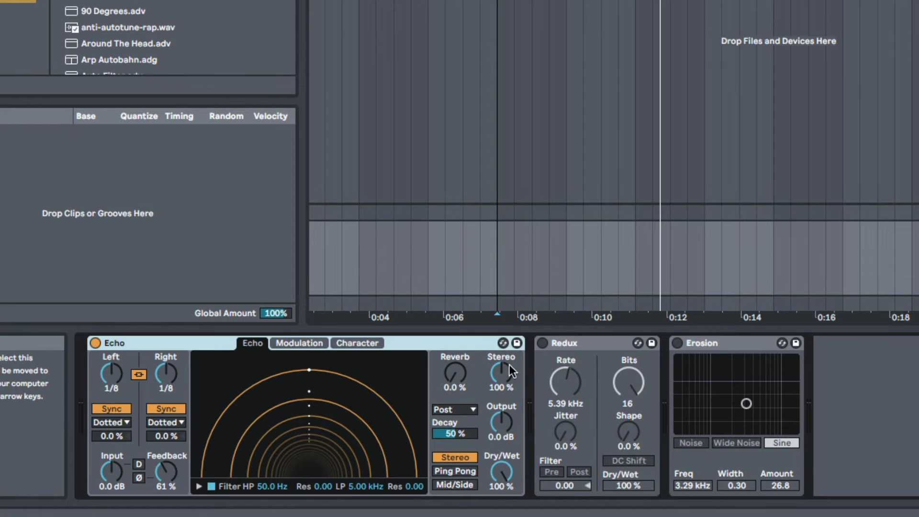
pyautogui.click(502, 475)
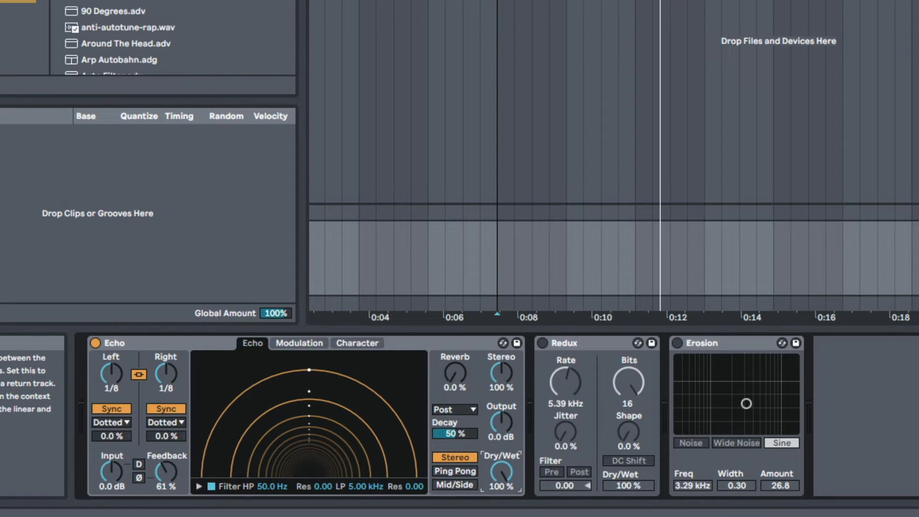
pyautogui.click(419, 342)
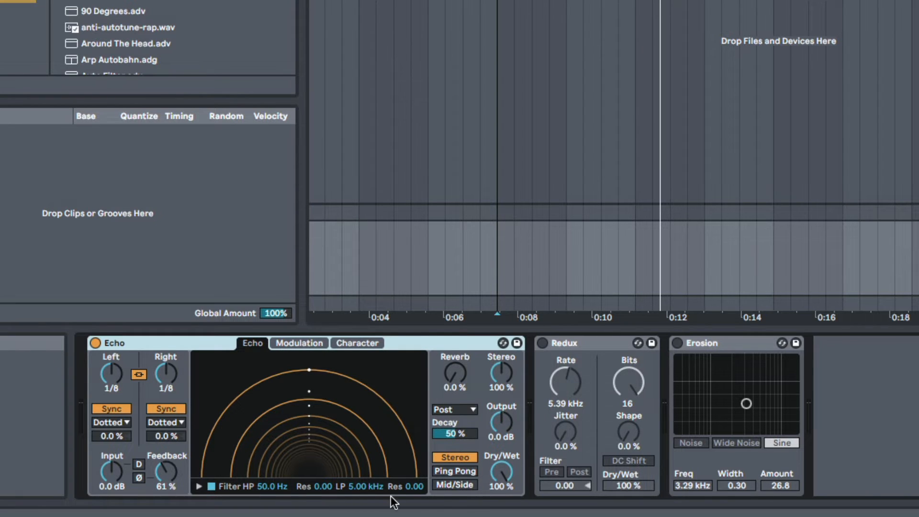
# Turn on Erosion in Wide Noise mode and set Freq 2.66 kHz, Width 1.76 and Amount 34.4 while listening to the loop
pyautogui.click(687, 344)
pyautogui.click(676, 343)
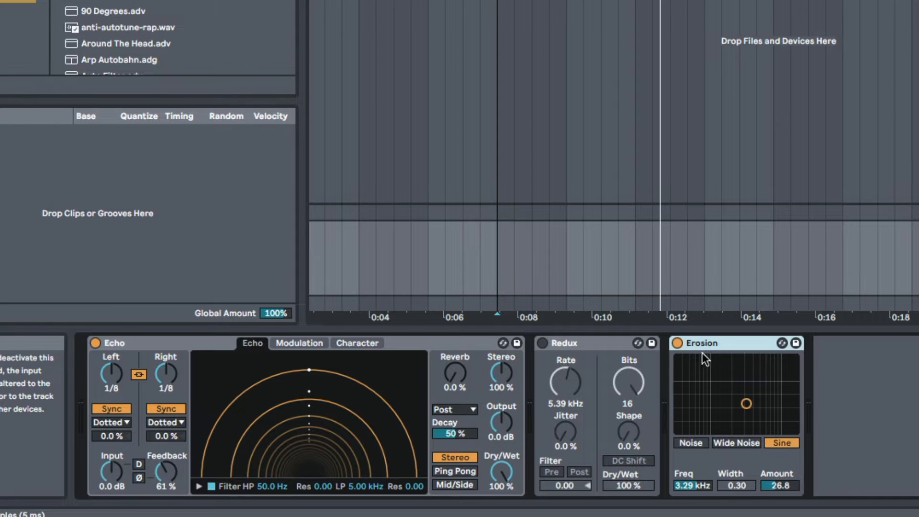
pyautogui.click(749, 445)
pyautogui.moveTo(745, 403); pyautogui.dragTo(747, 412)
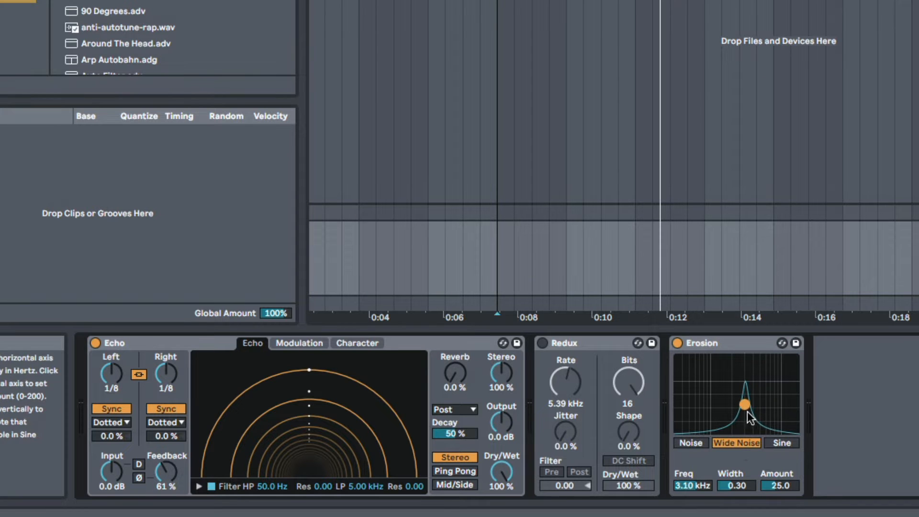
pyautogui.moveTo(744, 405); pyautogui.dragTo(727, 406)
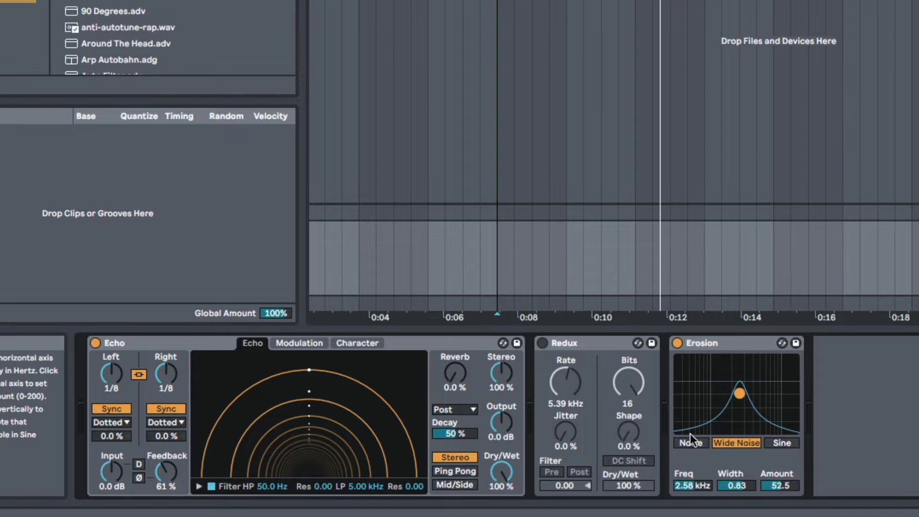
pyautogui.press('space')
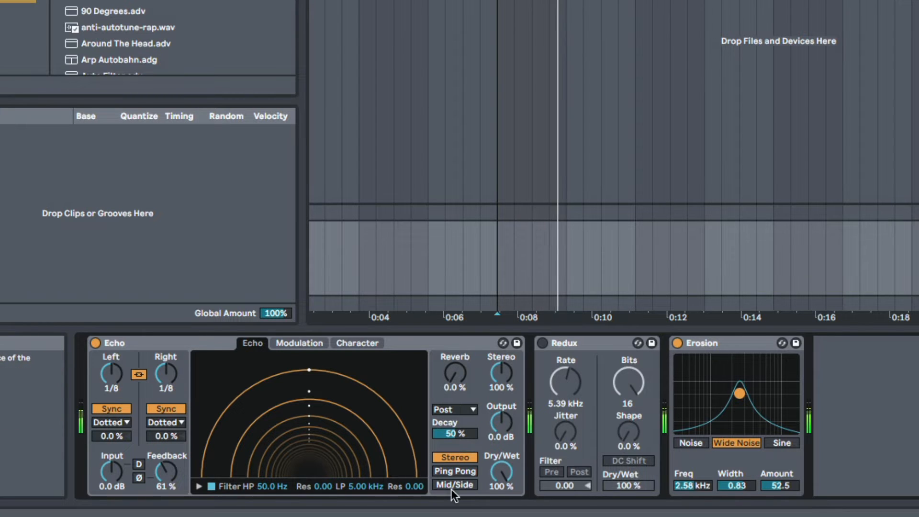
pyautogui.moveTo(739, 393); pyautogui.dragTo(741, 401)
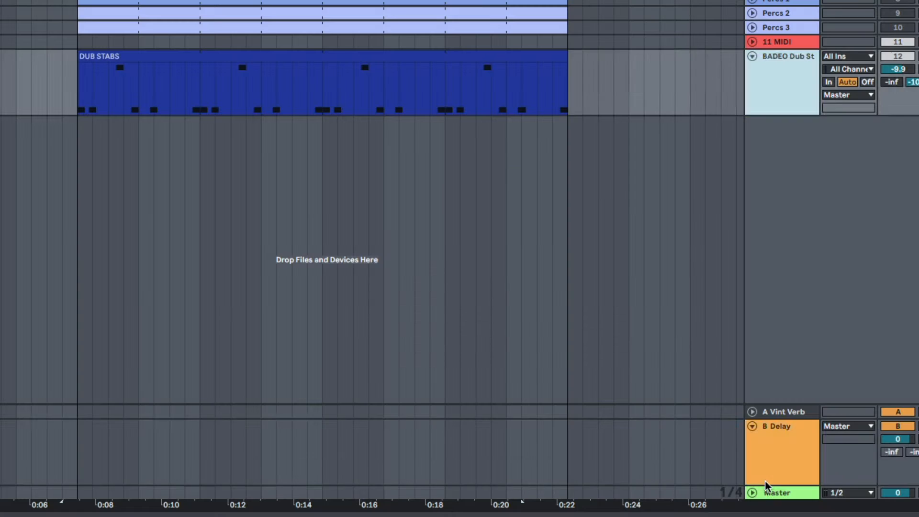
pyautogui.click(765, 482)
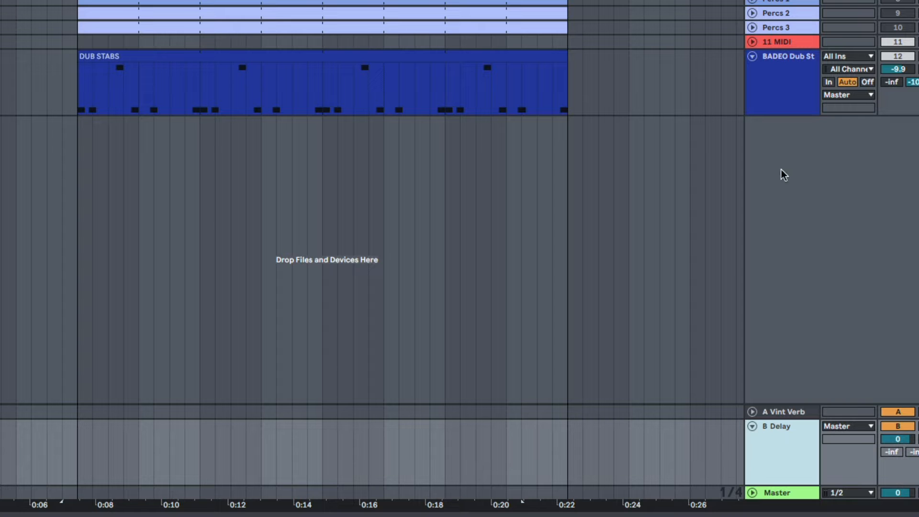
# Duplicate the BADEO Dub Stab track and copy Echo, Redux and Erosion from B Delay onto the duplicate
pyautogui.click(784, 92)
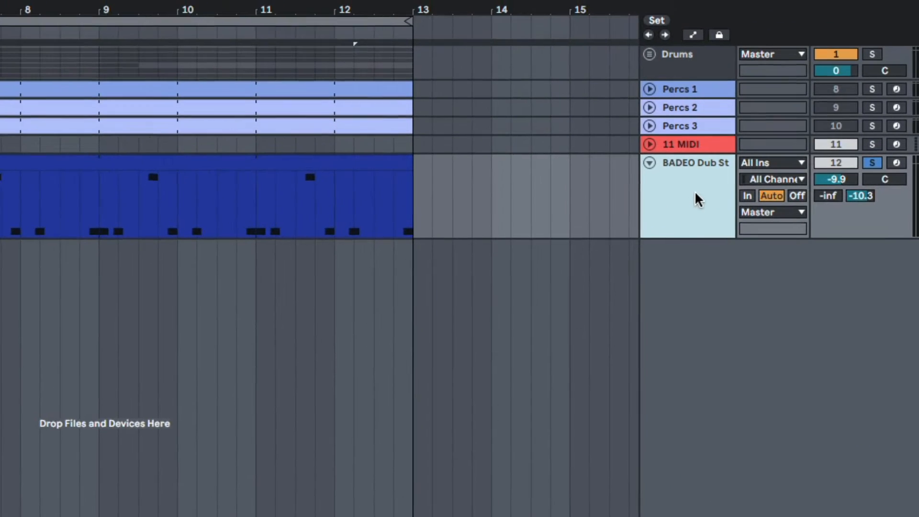
pyautogui.hotkey('ctrl', 'd')
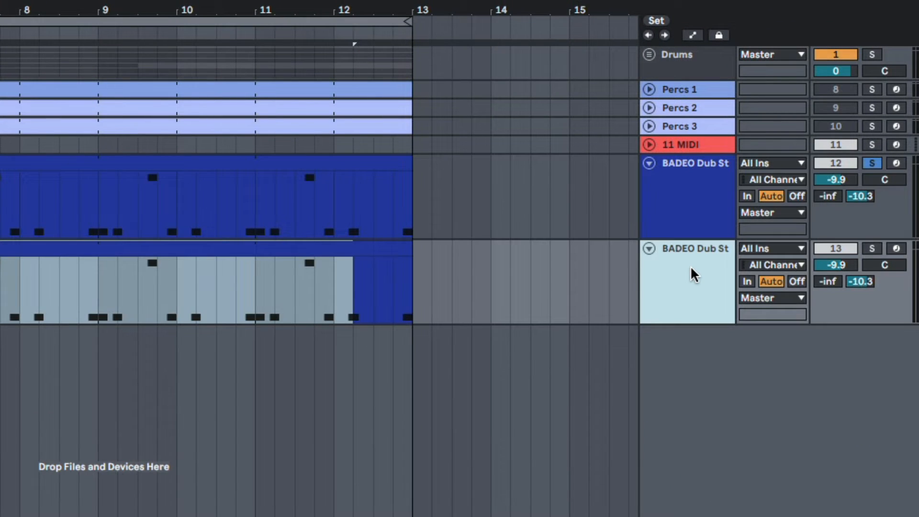
pyautogui.click(785, 366)
pyautogui.click(474, 411)
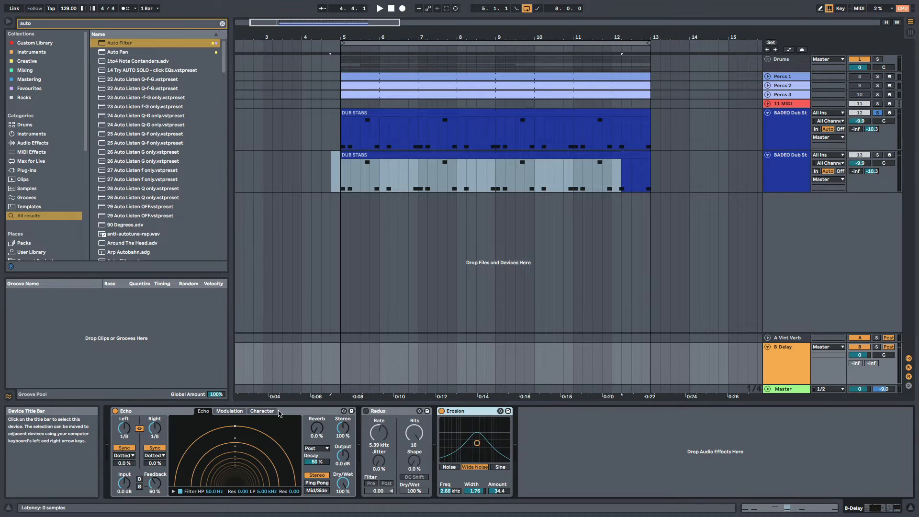
pyautogui.keyDown('shift'); pyautogui.click(306, 411); pyautogui.keyUp('shift')
pyautogui.moveTo(366, 194); pyautogui.dragTo(366, 194)
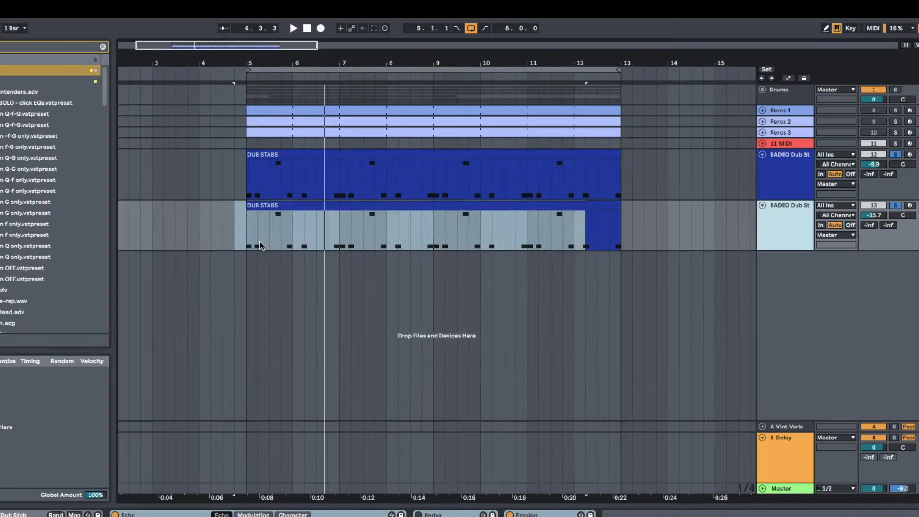
# Select the whole DUB STABS clip on the duplicated track and focus Echo's Dry/Wet control there
pyautogui.click(350, 187)
pyautogui.moveTo(257, 245); pyautogui.dragTo(604, 253)
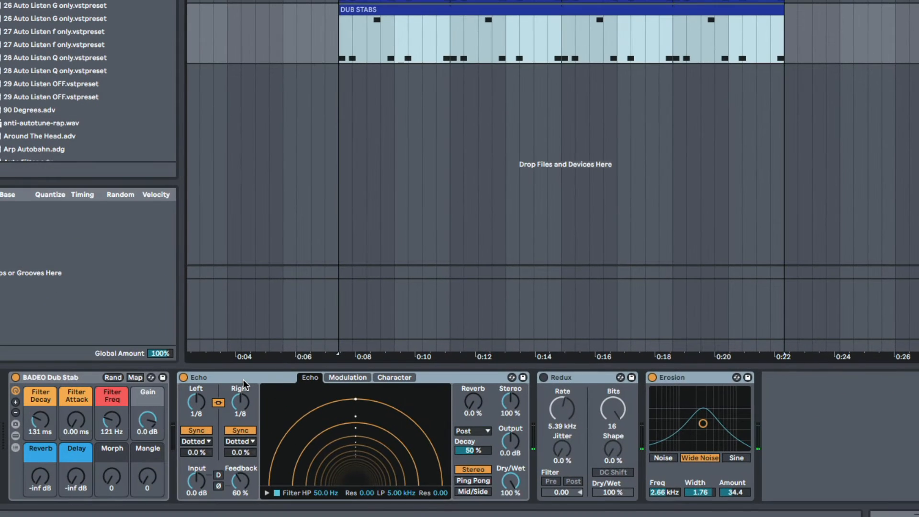
pyautogui.click(243, 378)
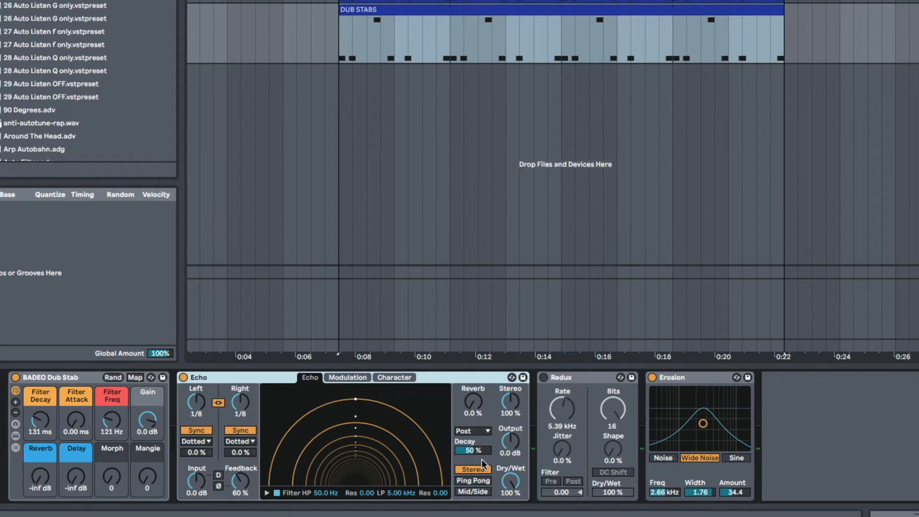
pyautogui.click(522, 488)
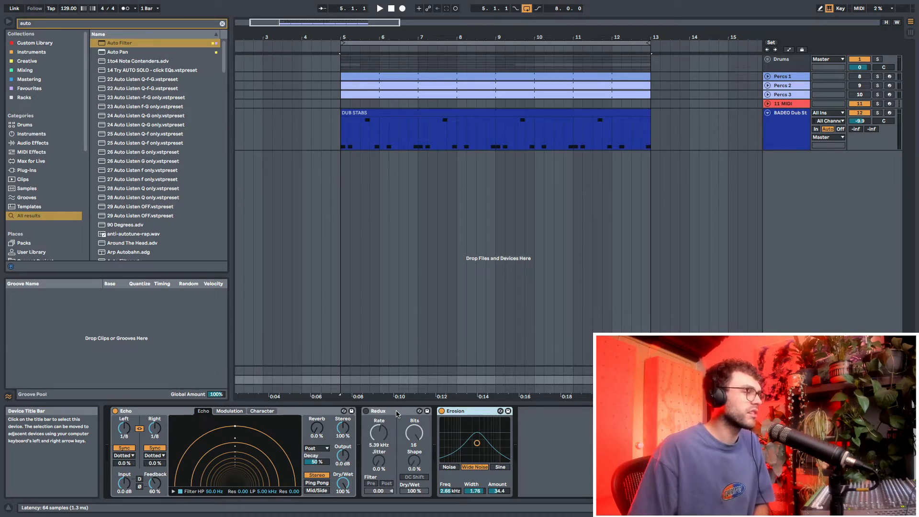
# Remove Redux and Erosion from the B Delay return track, keeping only Echo
pyautogui.press('Delete')
pyautogui.press('Delete')
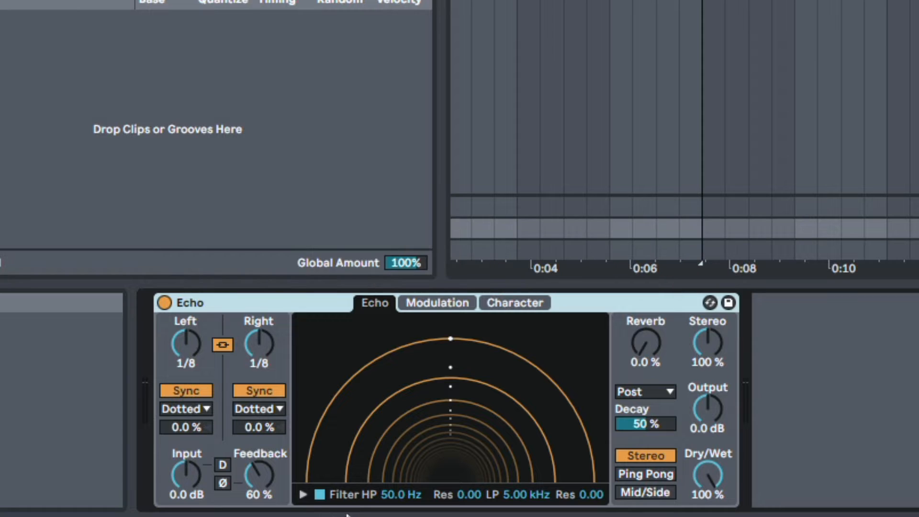
# Expand Echo's filter display, set the high-pass to 658 Hz with resonance 0.26, and audition the result
pyautogui.click(303, 494)
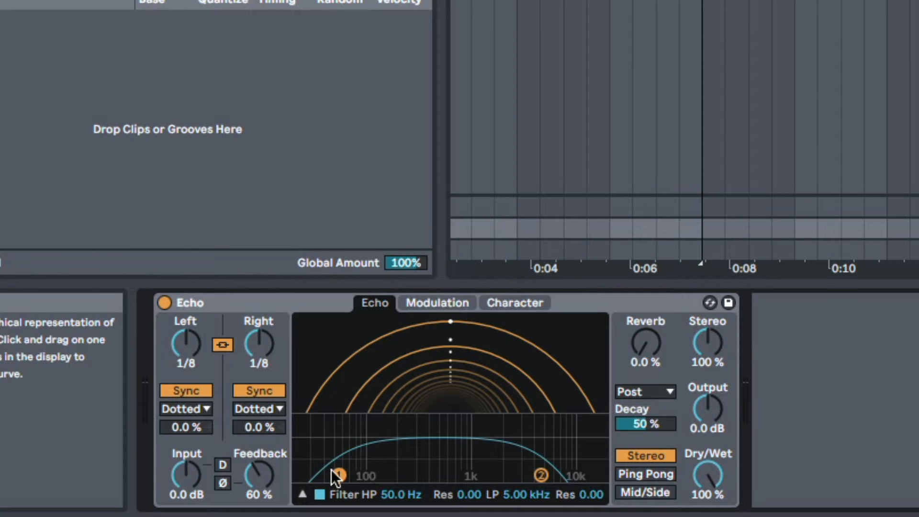
pyautogui.moveTo(332, 470); pyautogui.dragTo(403, 423)
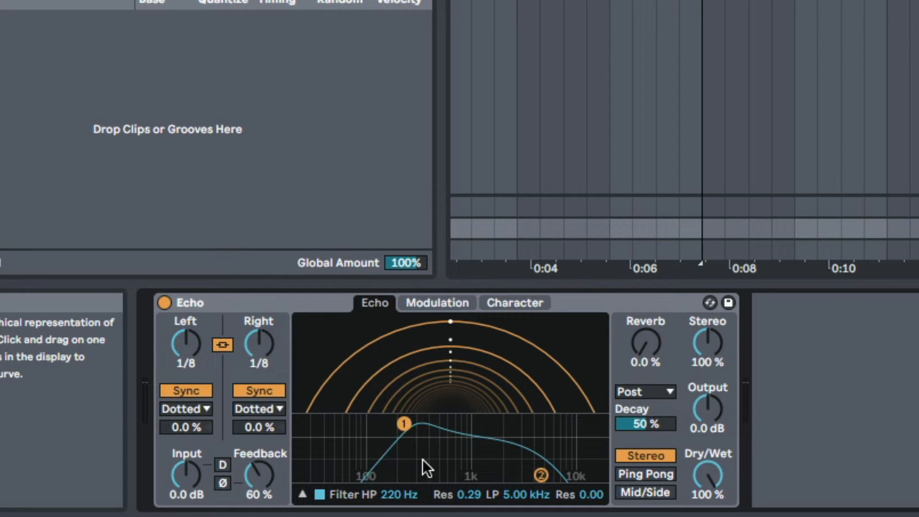
pyautogui.moveTo(400, 430); pyautogui.dragTo(451, 429)
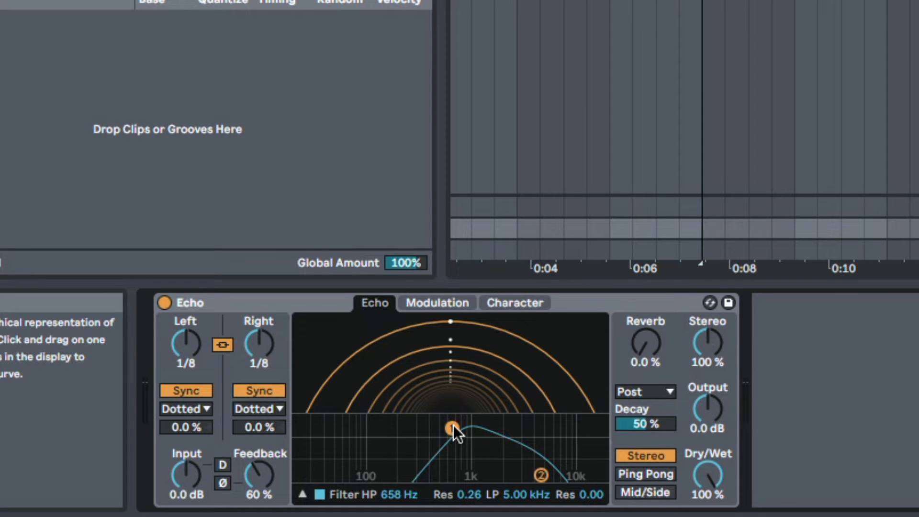
pyautogui.press('space')
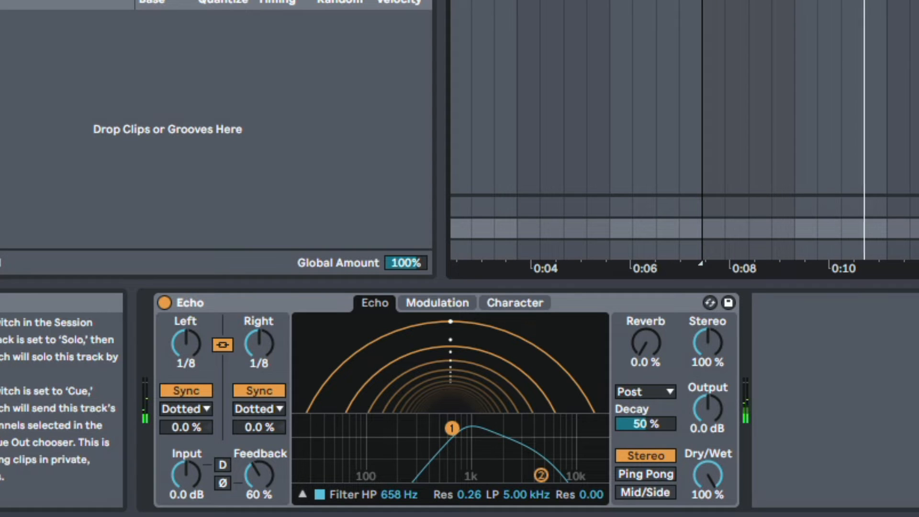
pyautogui.press('space')
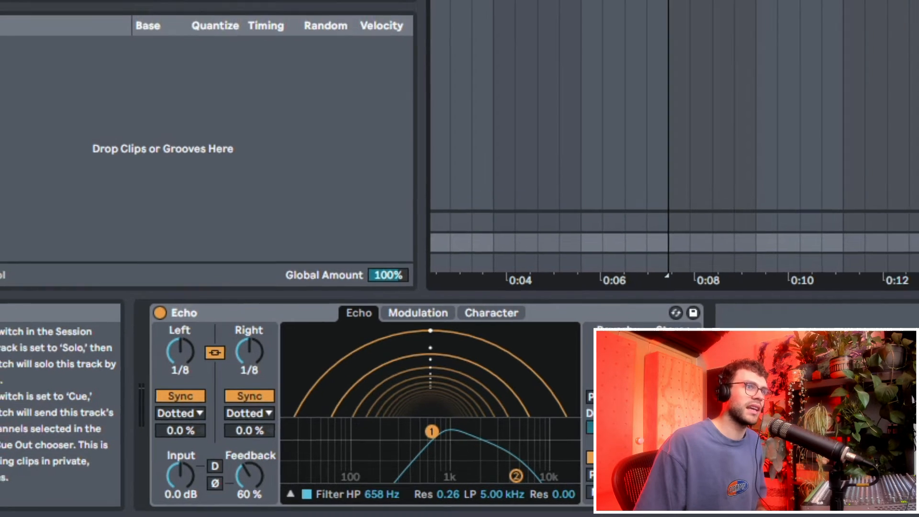
# Play the loop and raise the BADEO Dub Stab track's volume
pyautogui.click(797, 131)
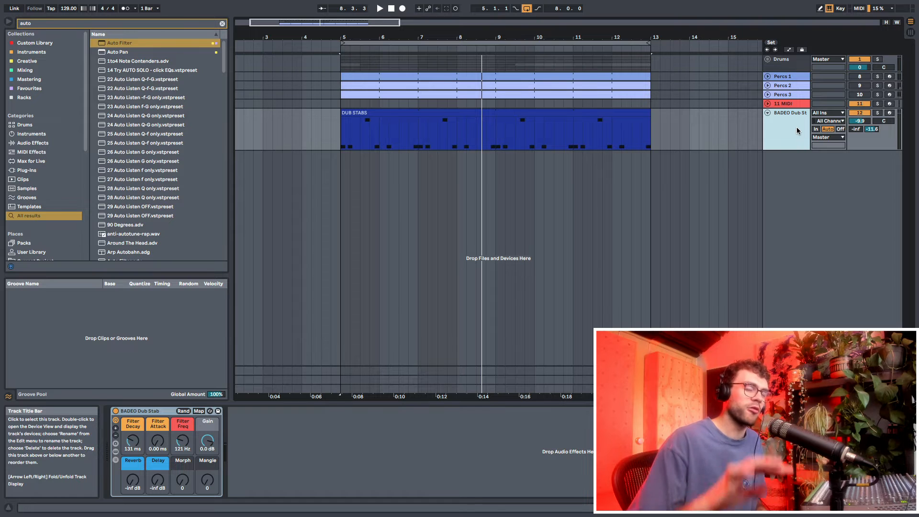
pyautogui.press('space')
pyautogui.moveTo(859, 120); pyautogui.dragTo(860, 99)
pyautogui.click(789, 132)
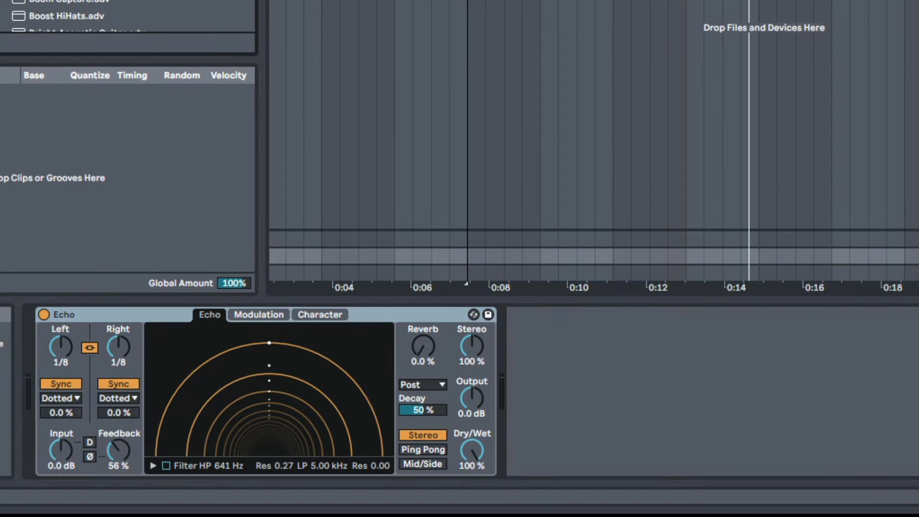
# Insert EQ Eight before Echo on the B Delay return and enable band 1 as a low cut at 104 Hz with Q 0.43
pyautogui.moveTo(108, 2); pyautogui.dragTo(52, 399)
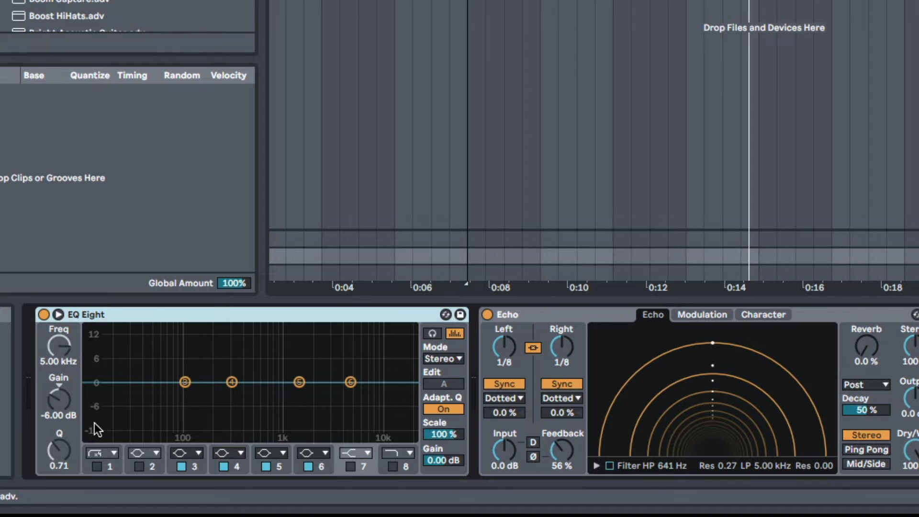
pyautogui.click(96, 466)
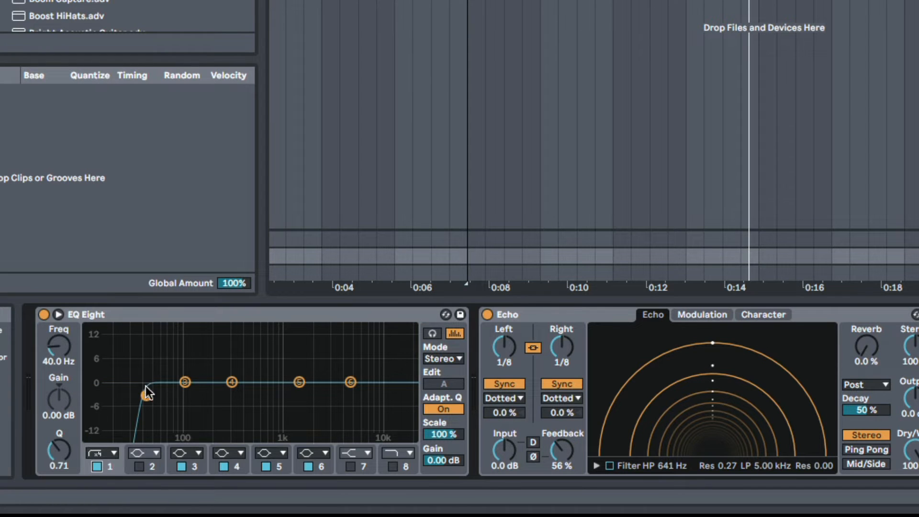
pyautogui.moveTo(146, 395); pyautogui.dragTo(187, 406)
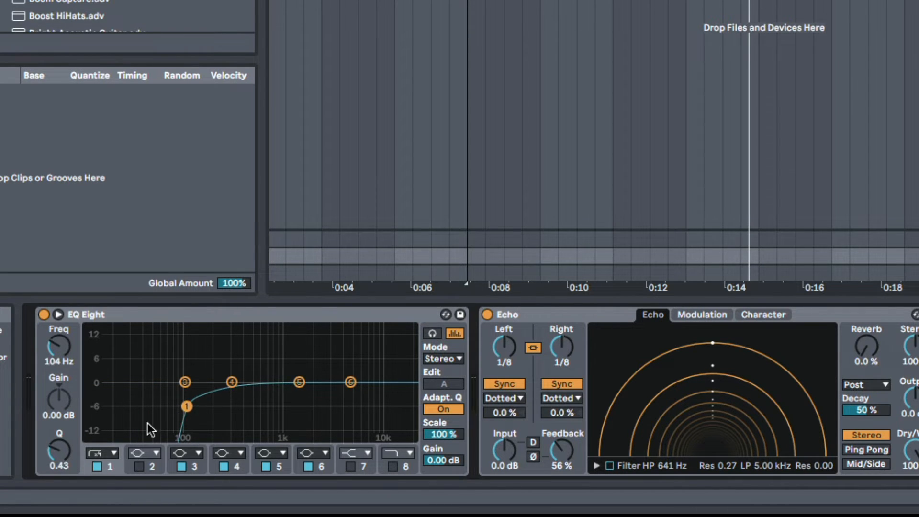
pyautogui.click(515, 316)
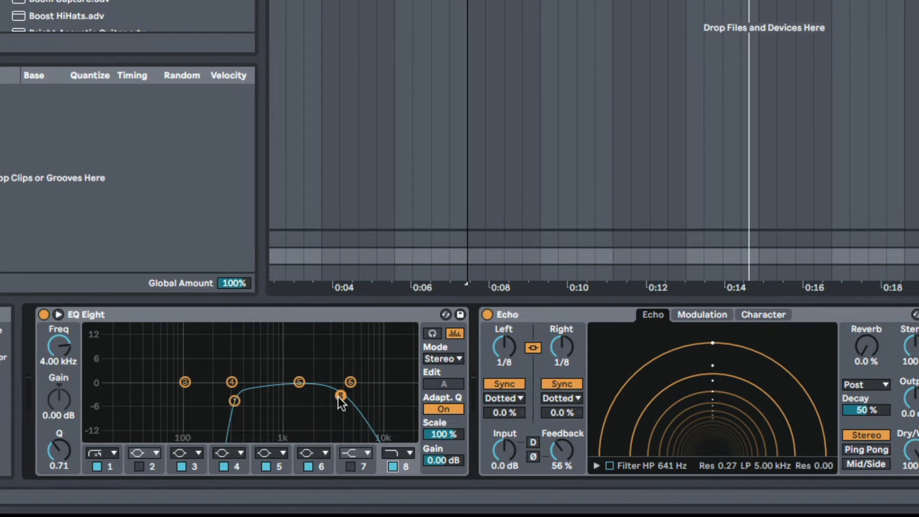
# Narrow EQ Eight to a band-pass with the low cut at 250 Hz, Q 0.63, and band 8's high cut at about 2.7 kHz
pyautogui.moveTo(338, 396); pyautogui.dragTo(325, 394)
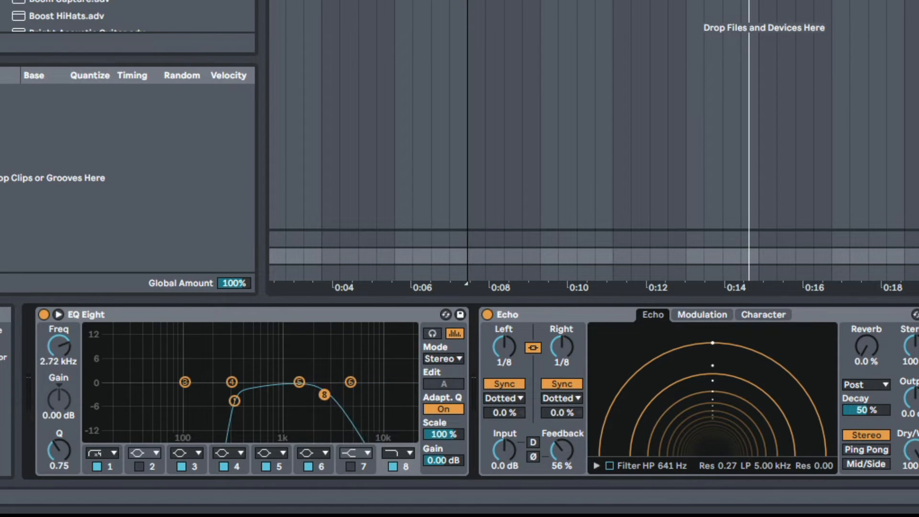
pyautogui.moveTo(234, 400); pyautogui.dragTo(222, 398)
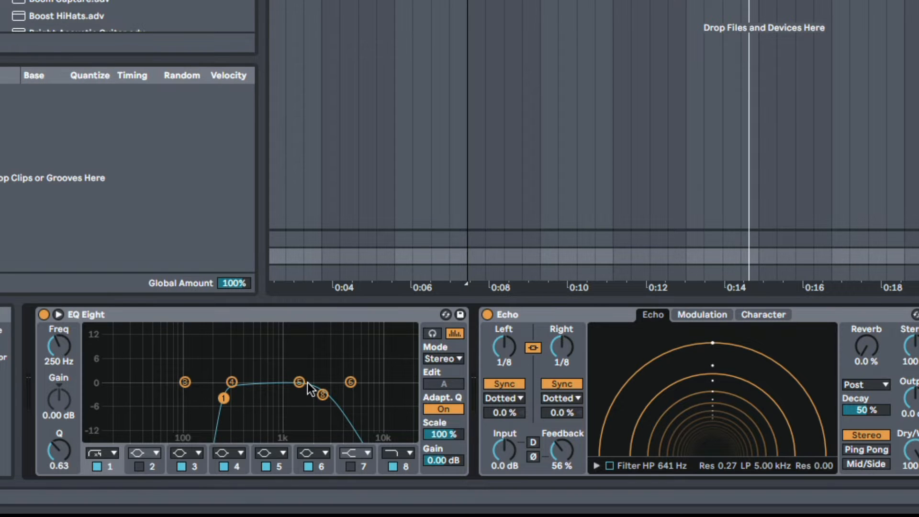
pyautogui.moveTo(307, 383); pyautogui.dragTo(328, 394)
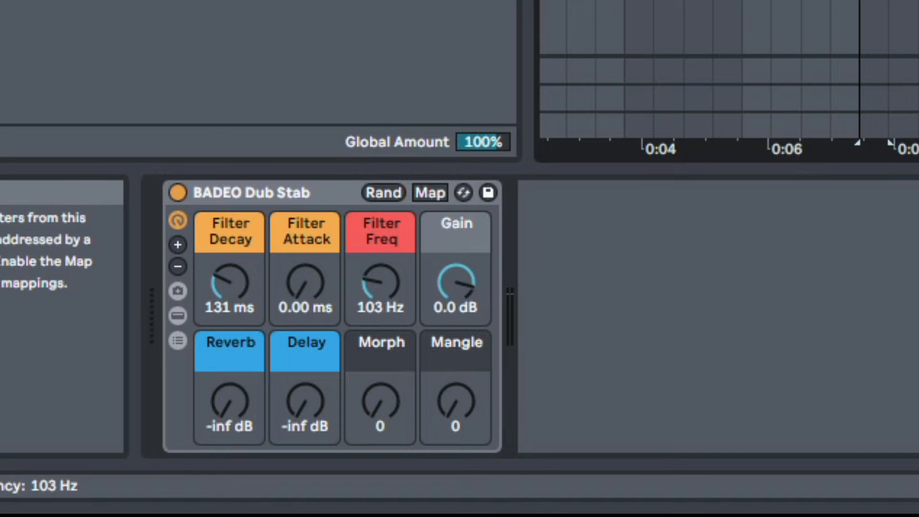
# Sweep the BADEO Dub Stab's Filter Freq macro up and back down while the loop plays
pyautogui.moveTo(381, 285); pyautogui.dragTo(381, 248)
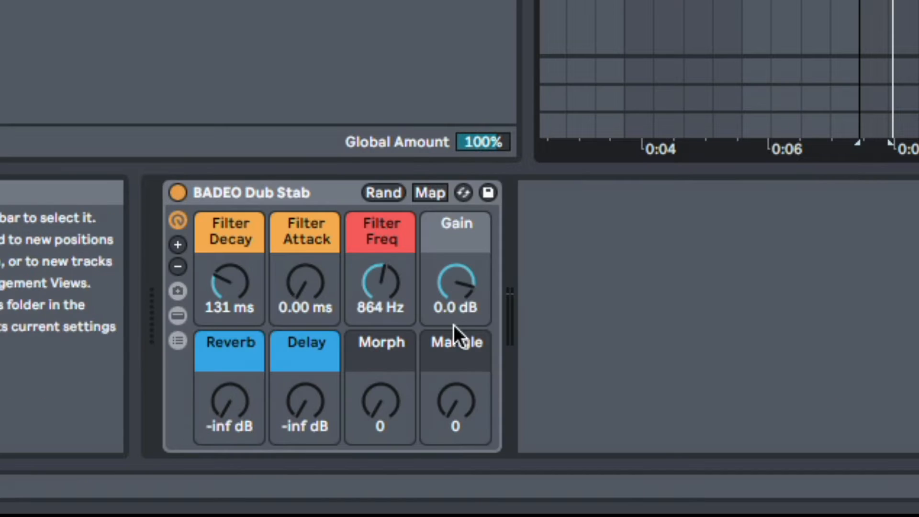
pyautogui.moveTo(380, 275); pyautogui.dragTo(380, 306)
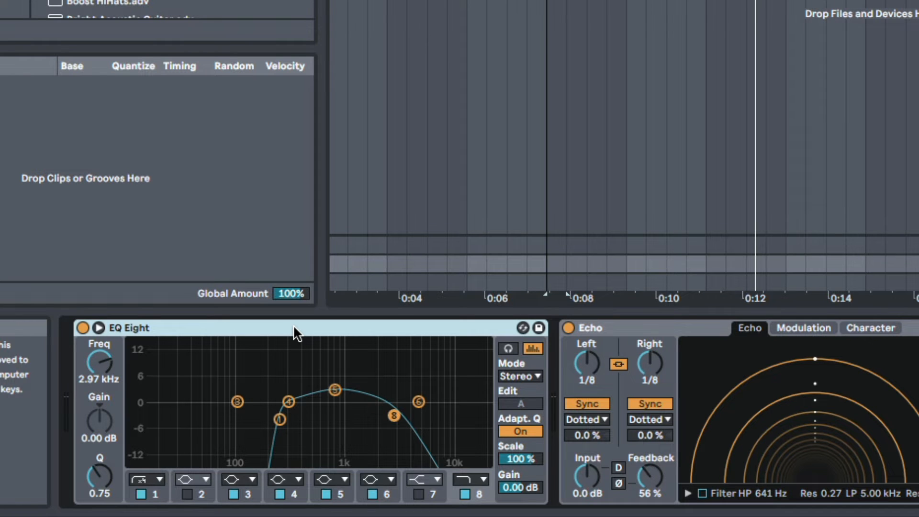
# Replace EQ Eight with a 12 dB band-pass Auto Filter at 1.04 kHz, resonance 48%, with LFO amount 16.2
pyautogui.press('Delete')
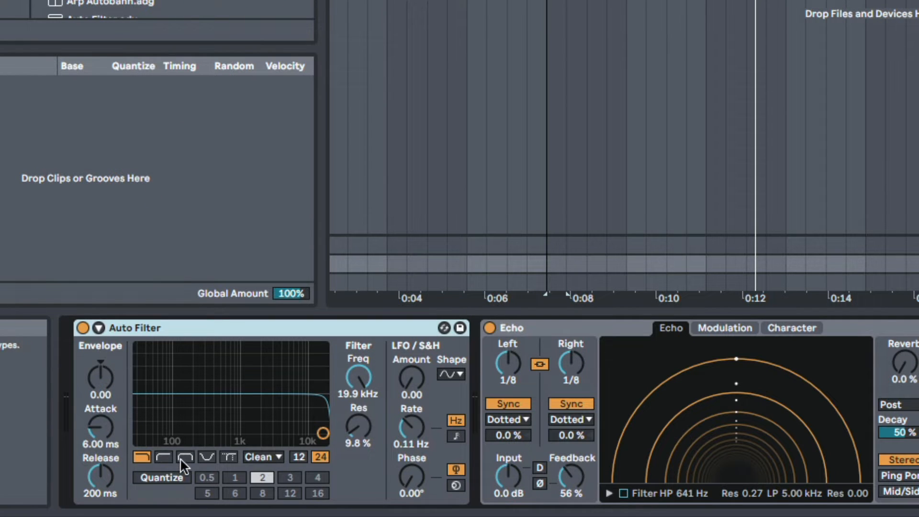
pyautogui.click(184, 457)
pyautogui.moveTo(358, 377); pyautogui.dragTo(357, 407)
pyautogui.moveTo(241, 433); pyautogui.dragTo(241, 409)
pyautogui.click(293, 455)
pyautogui.moveTo(348, 375); pyautogui.dragTo(348, 376)
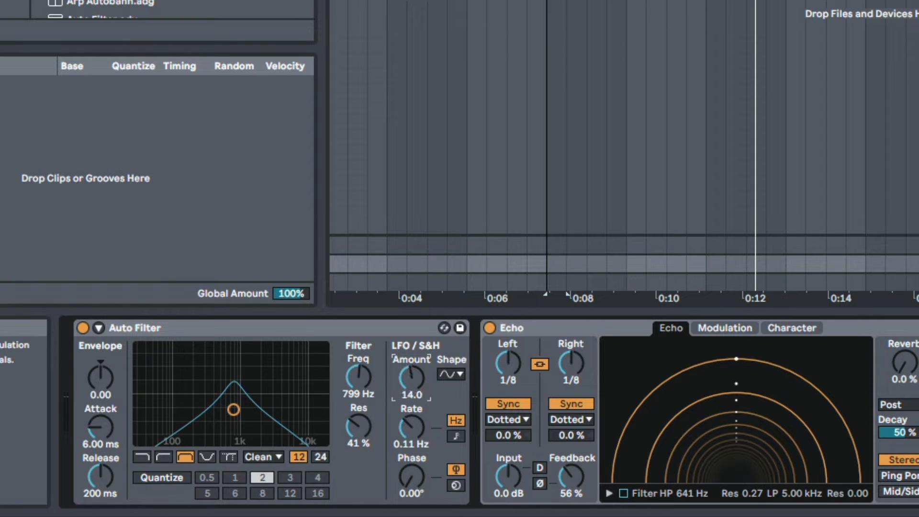
pyautogui.moveTo(358, 377)
pyautogui.mouseDown()
pyautogui.moveTo(357, 346)
pyautogui.moveTo(357, 427)
pyautogui.moveTo(358, 373)
pyautogui.mouseUp()
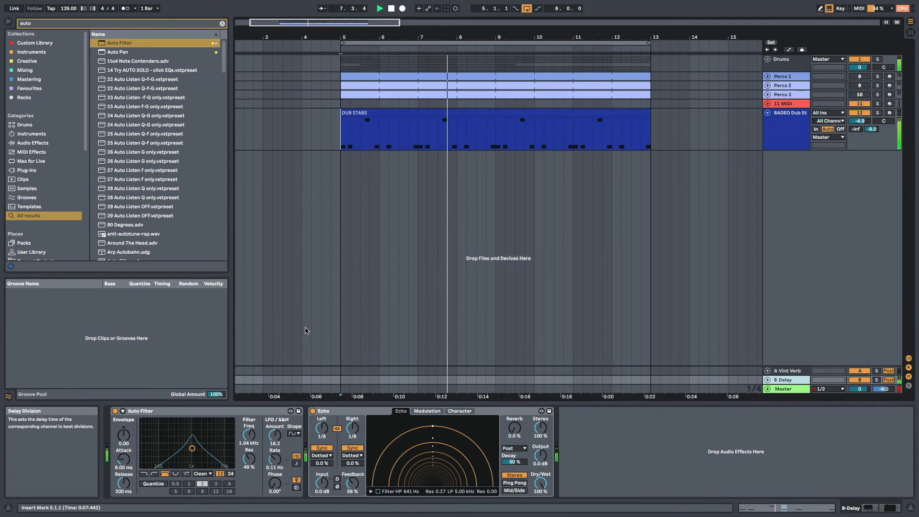
# Lower the dub stab's Filter Freq macro to 198 Hz, then solo the B Delay return and fine-tune its Auto Filter resonance
pyautogui.click(345, 138)
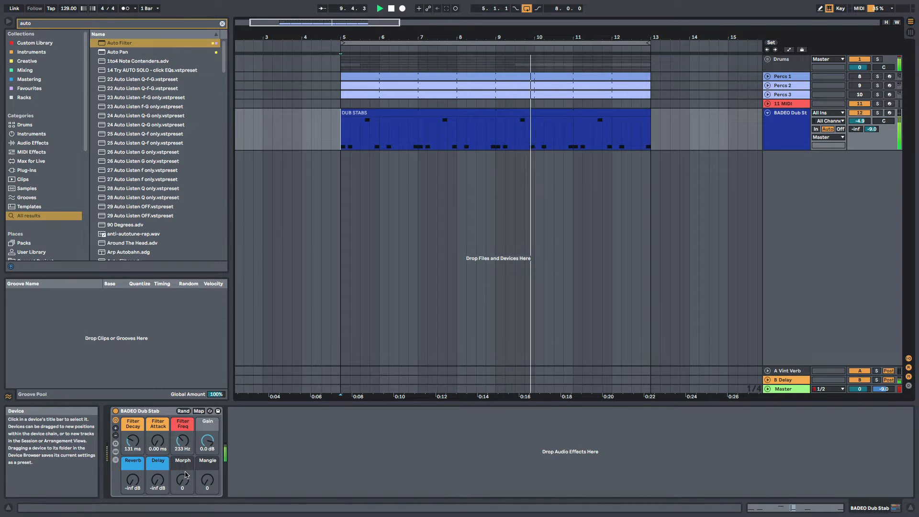
pyautogui.moveTo(183, 440); pyautogui.dragTo(182, 443)
pyautogui.click(877, 380)
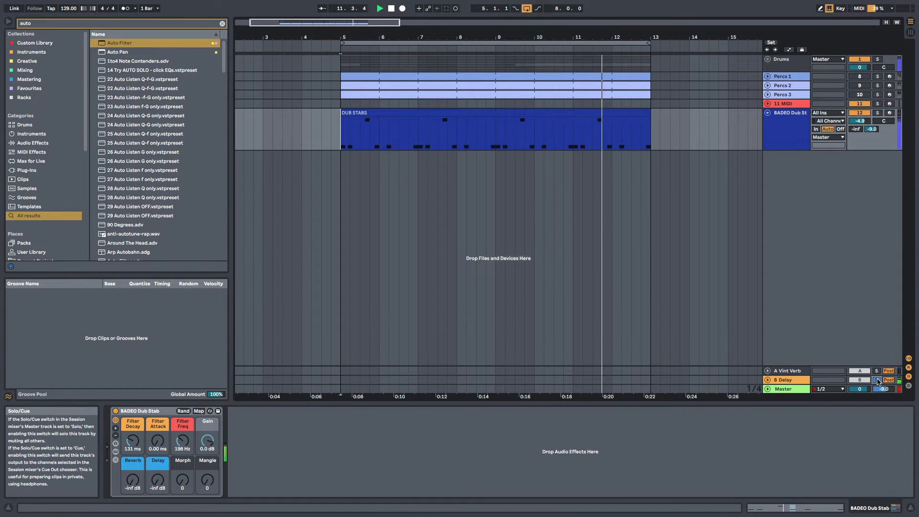
pyautogui.click(785, 379)
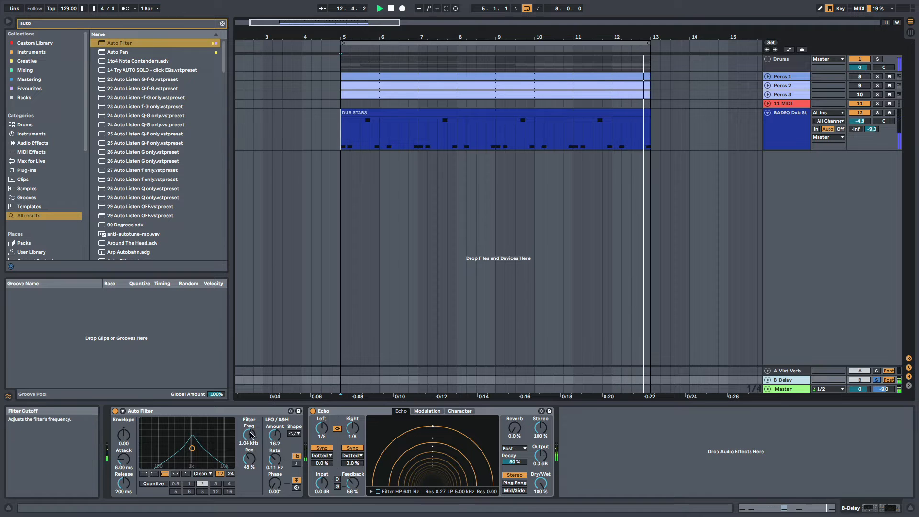
pyautogui.moveTo(248, 459); pyautogui.dragTo(249, 457)
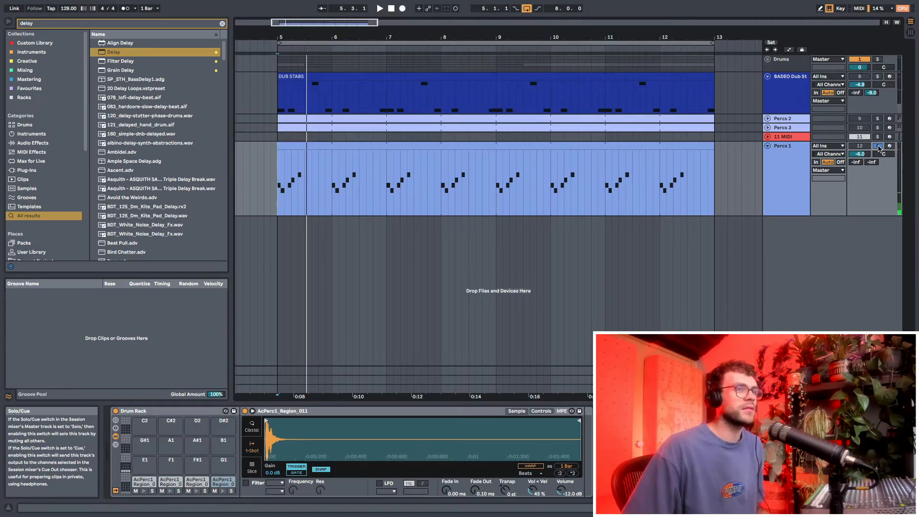
# Audition the soloed Percs 1 track and switch on its Delay device
pyautogui.press('space')
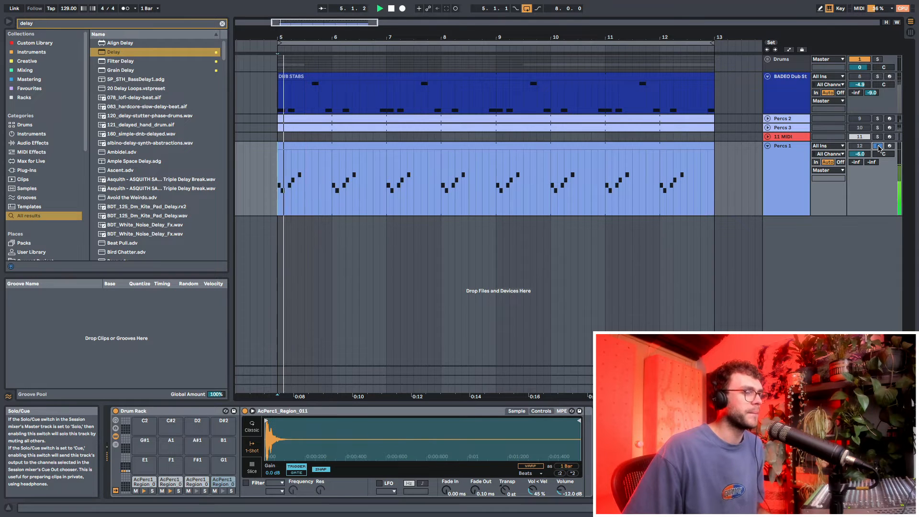
pyautogui.press('space')
pyautogui.click(769, 188)
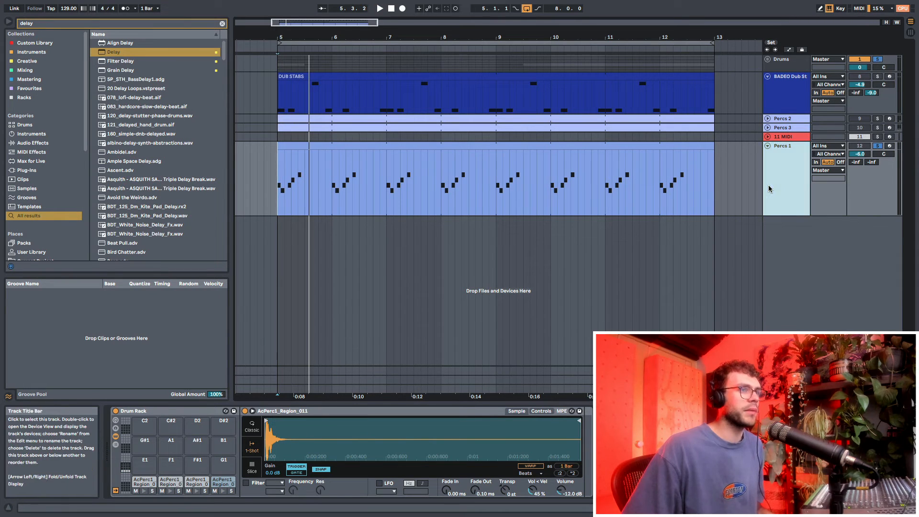
pyautogui.press('space')
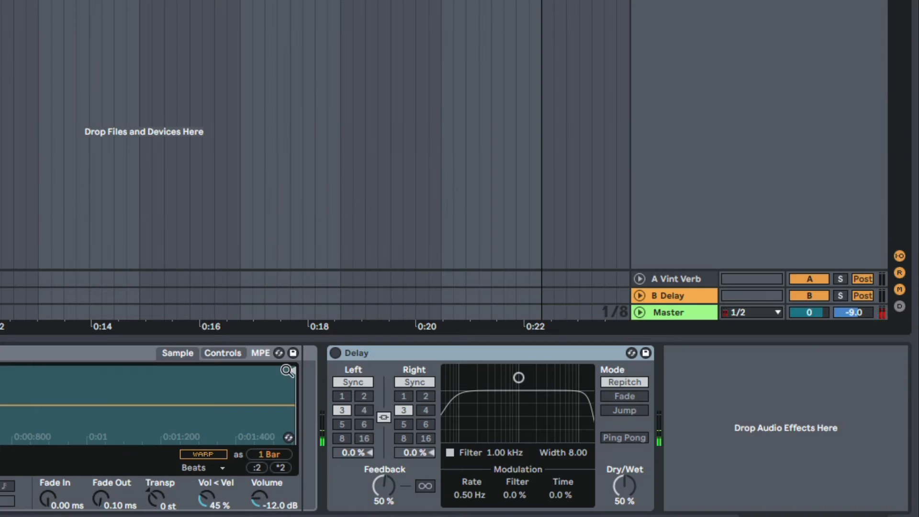
pyautogui.click(335, 352)
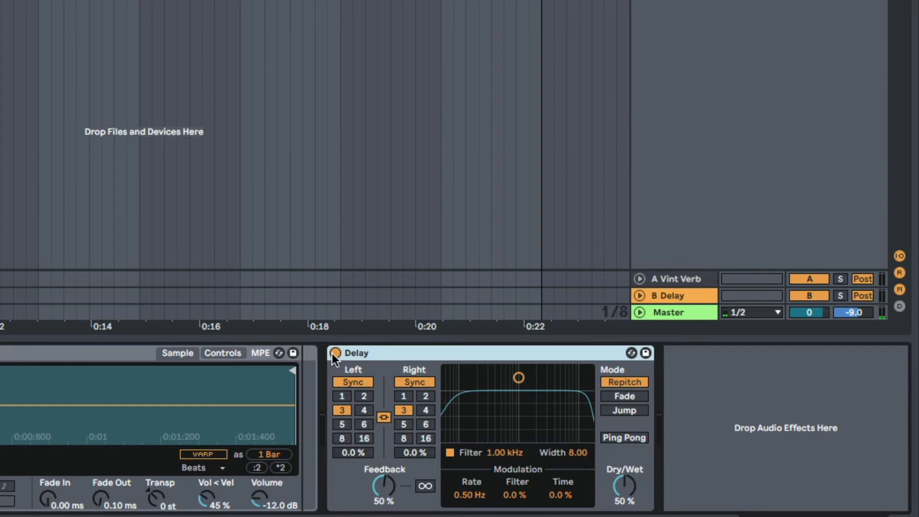
# Unlink the Delay's channels and try different synced times, ending on 5 sixteenths left and 1 sixteenth right
pyautogui.click(384, 417)
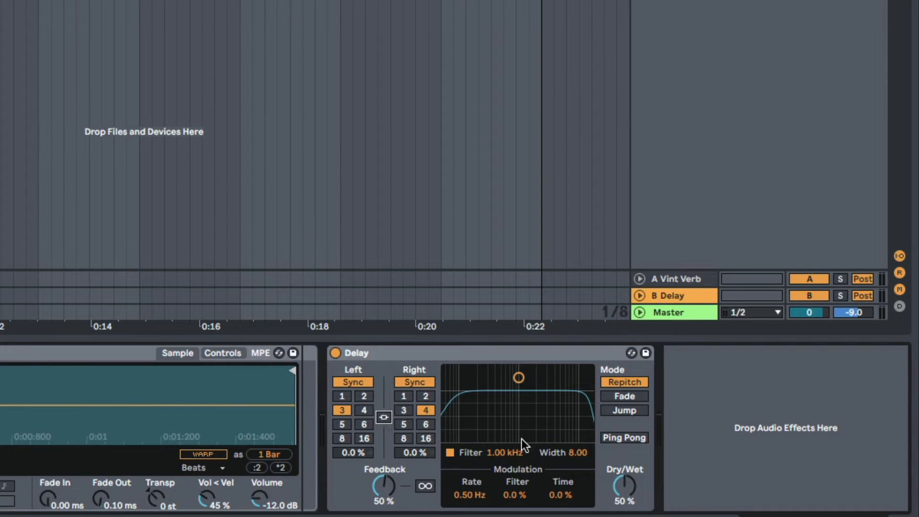
pyautogui.click(424, 424)
pyautogui.click(425, 395)
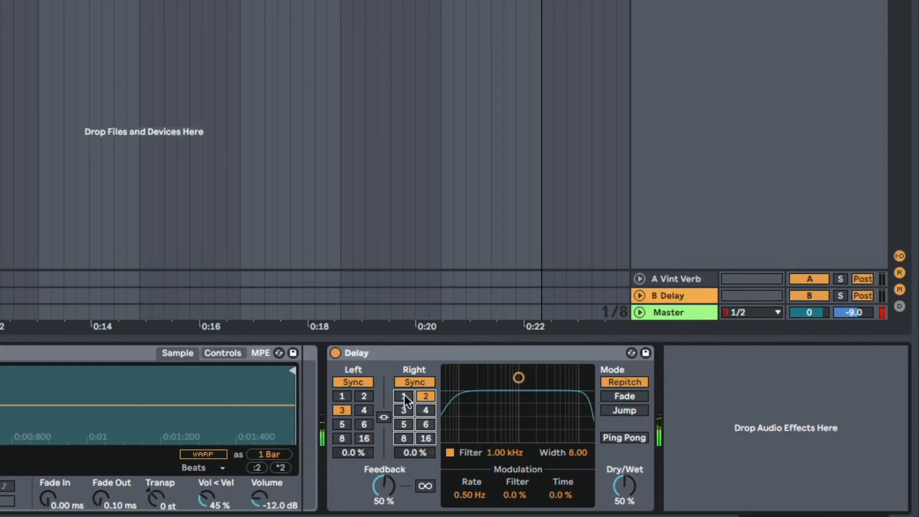
pyautogui.click(403, 395)
pyautogui.click(343, 423)
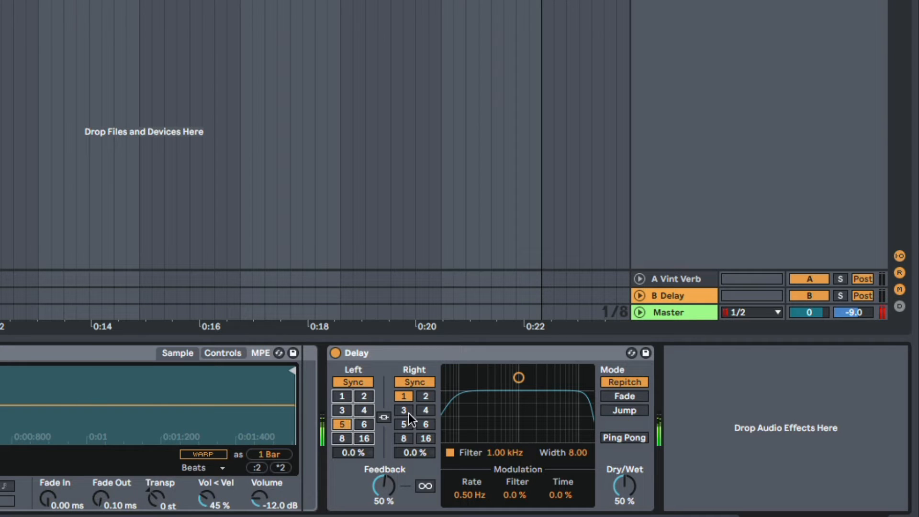
# Set the Percs 1 Delay to Jump mode, 100% wet, with 4 sixteenths left and 2 right, and raise the feedback above 20%
pyautogui.click(622, 410)
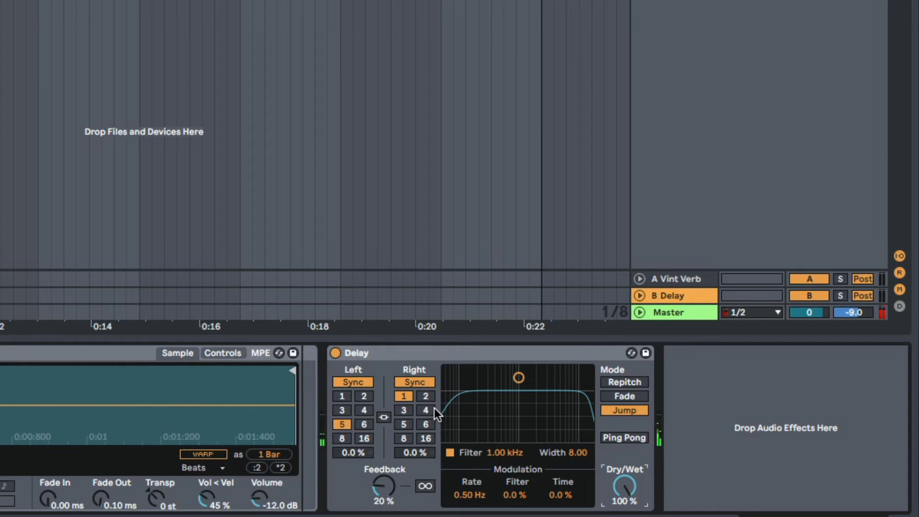
pyautogui.click(424, 395)
pyautogui.click(342, 409)
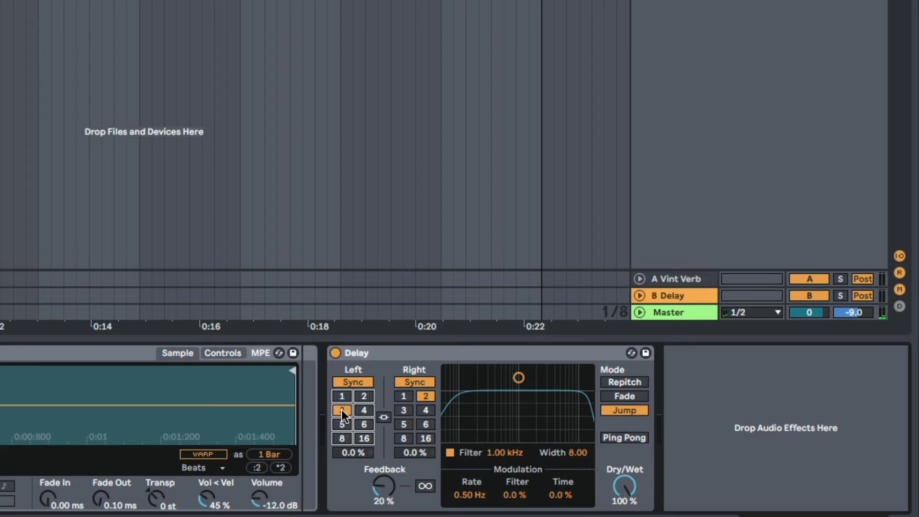
pyautogui.click(366, 409)
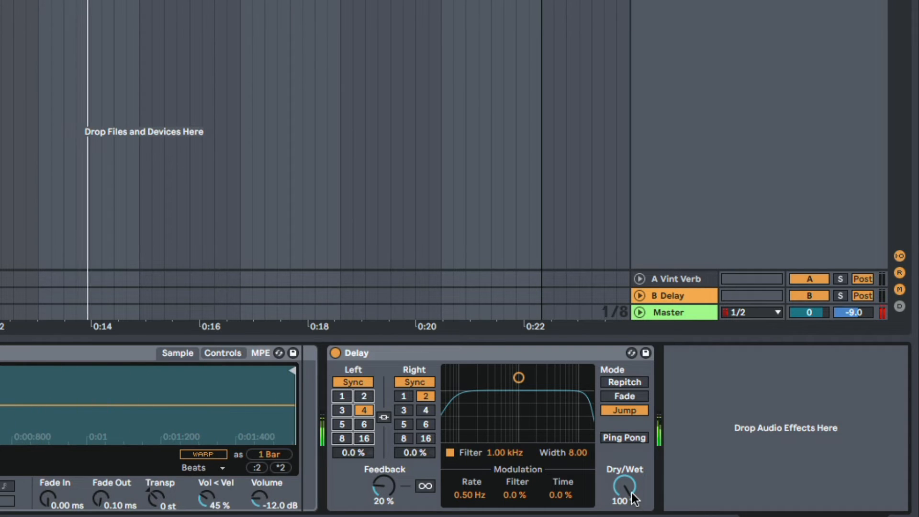
pyautogui.moveTo(384, 486); pyautogui.dragTo(383, 477)
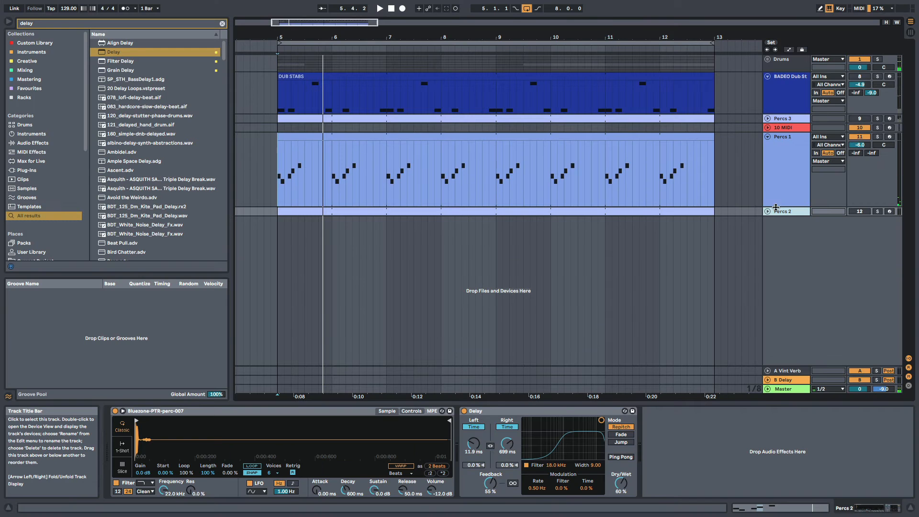
# Unfold the Percs 2 track and play its soloed pattern from bar 5
pyautogui.click(768, 211)
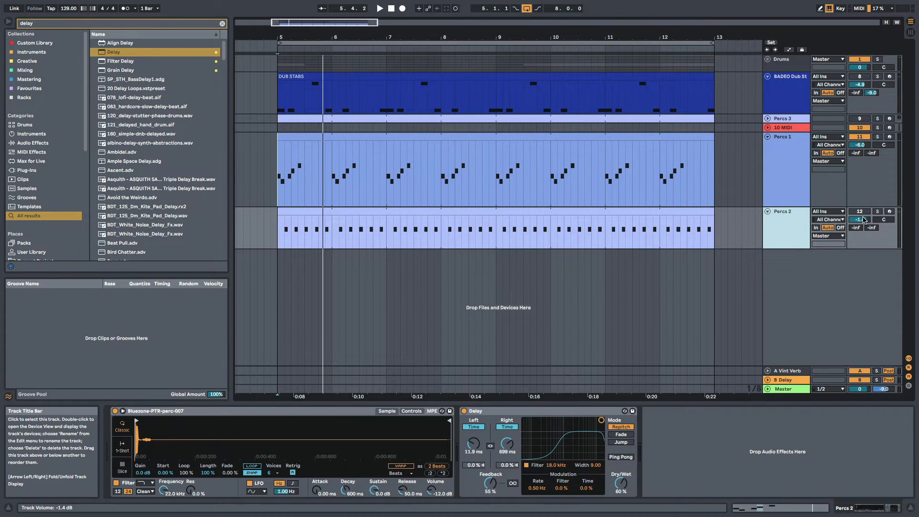
pyautogui.click(295, 239)
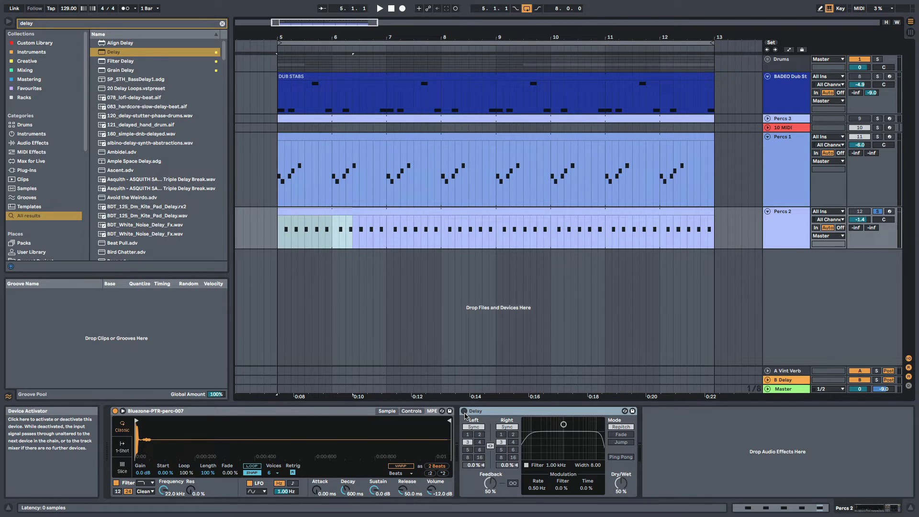
pyautogui.click(280, 233)
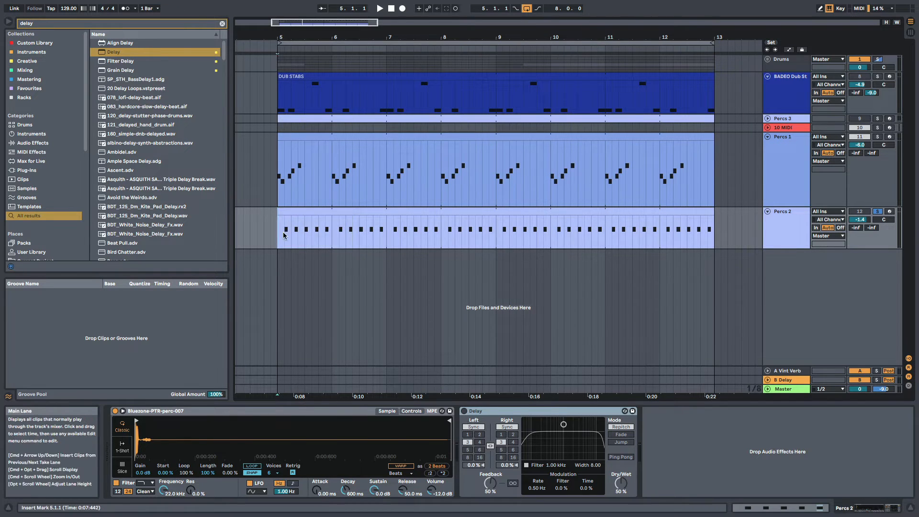
pyautogui.press('space')
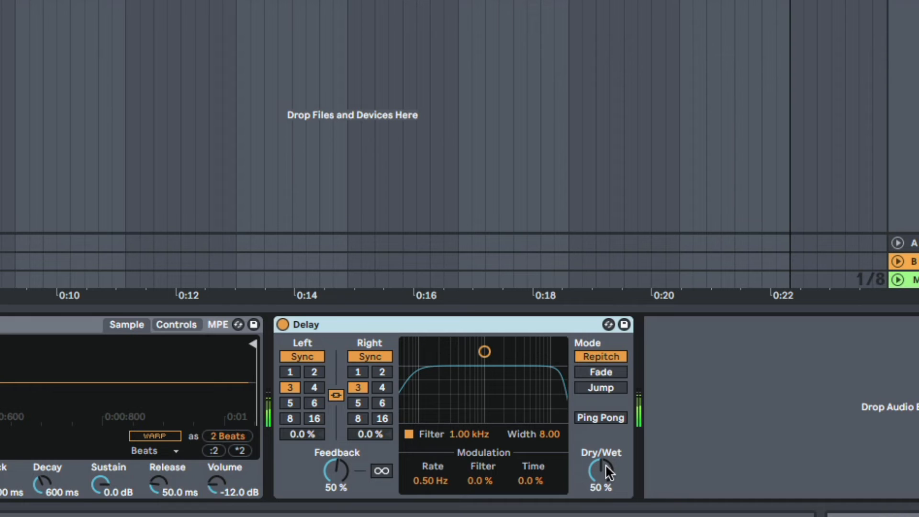
# Try a linked 4-sixteenths time on the Percs 2 Delay, and switch both channels to free millisecond time with the left at 17.1 ms
pyautogui.click(382, 387)
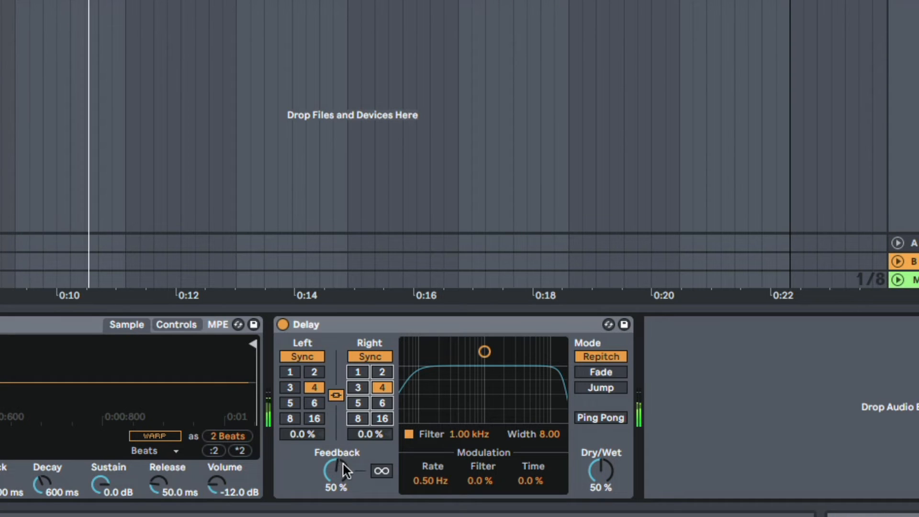
pyautogui.click(358, 356)
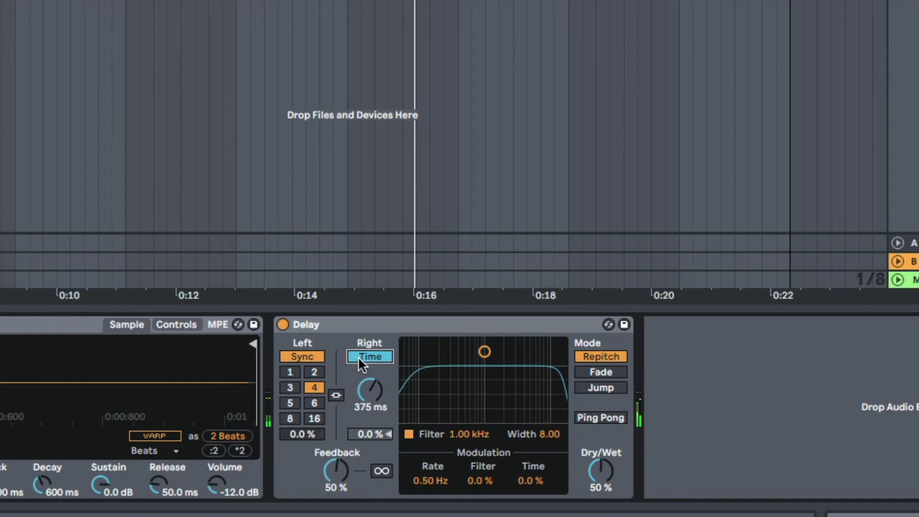
pyautogui.click(303, 354)
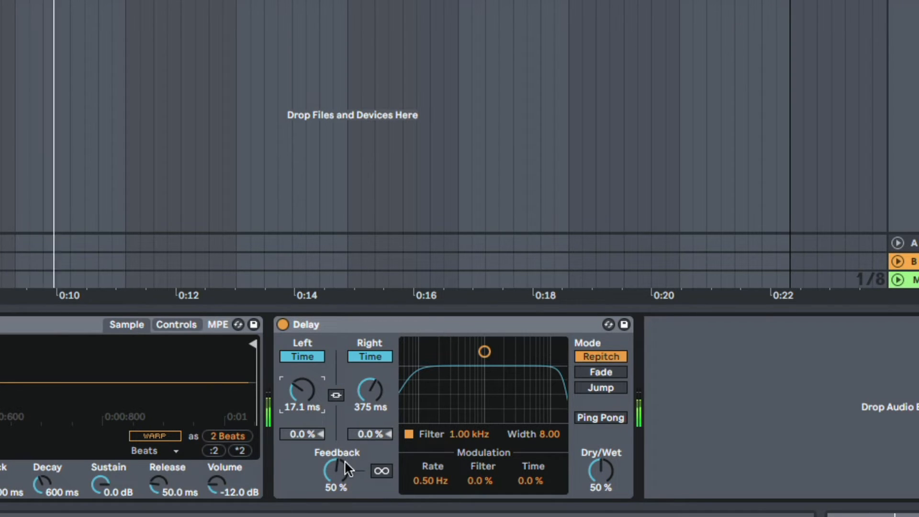
# Tune the Percs 2 Delay to 11.9 ms left, 699 ms right, filter 2.24 kHz with width 5.53, feedback 37% and Dry/Wet 60%
pyautogui.moveTo(343, 460); pyautogui.dragTo(344, 445)
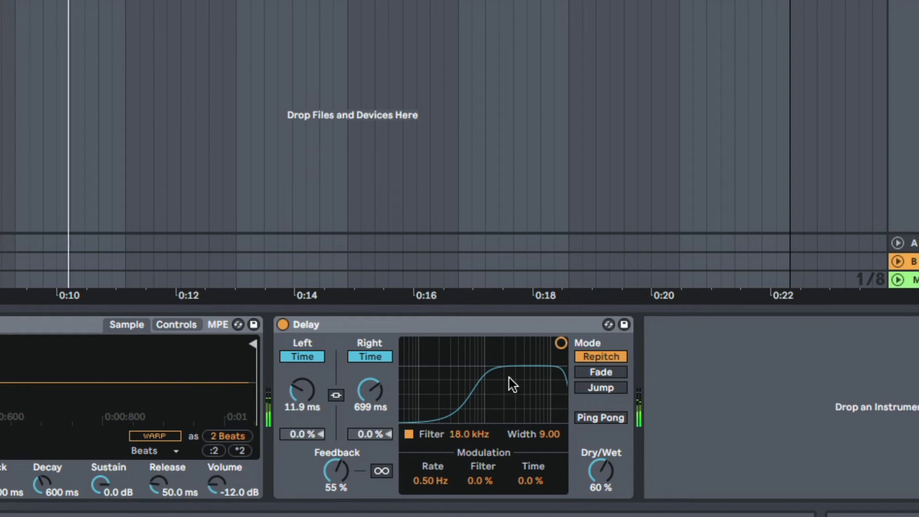
pyautogui.moveTo(559, 345); pyautogui.dragTo(434, 394)
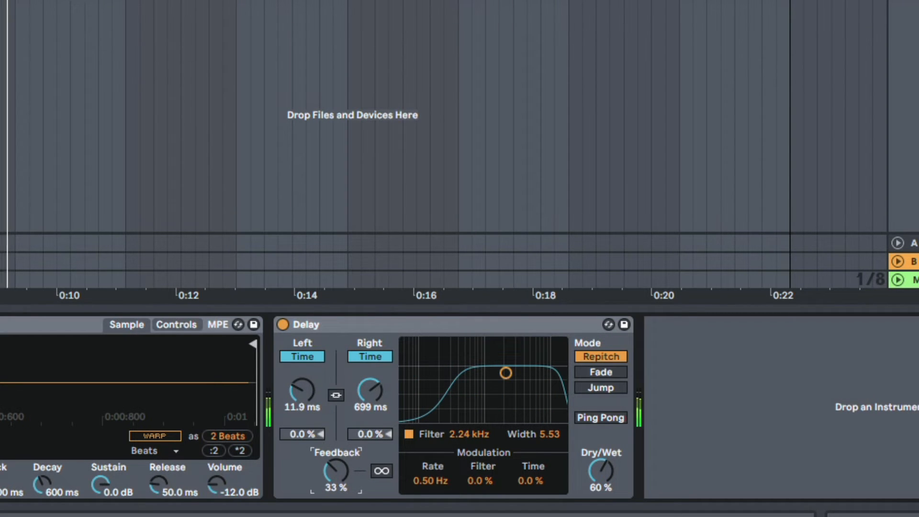
pyautogui.moveTo(341, 465); pyautogui.dragTo(341, 459)
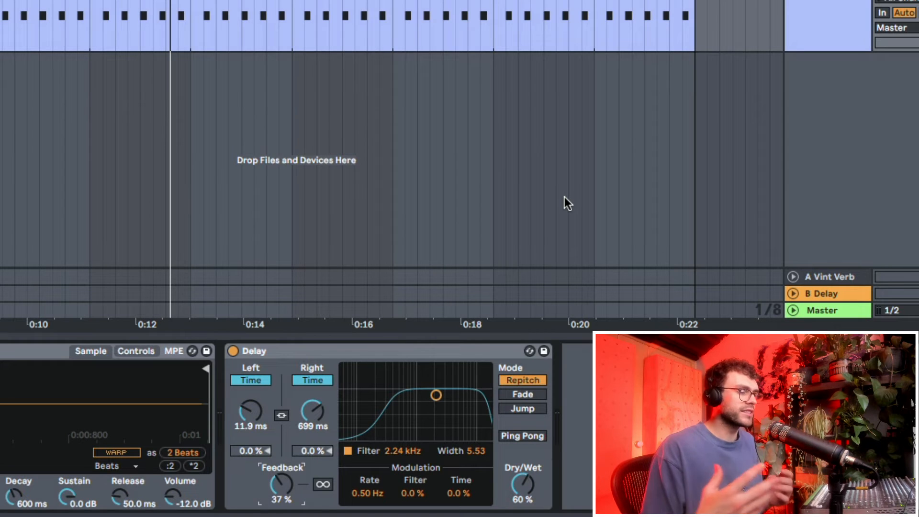
# Compare Percs 2 with its Delay bypassed and re-enabled, and solo only the Drums track
pyautogui.click(233, 351)
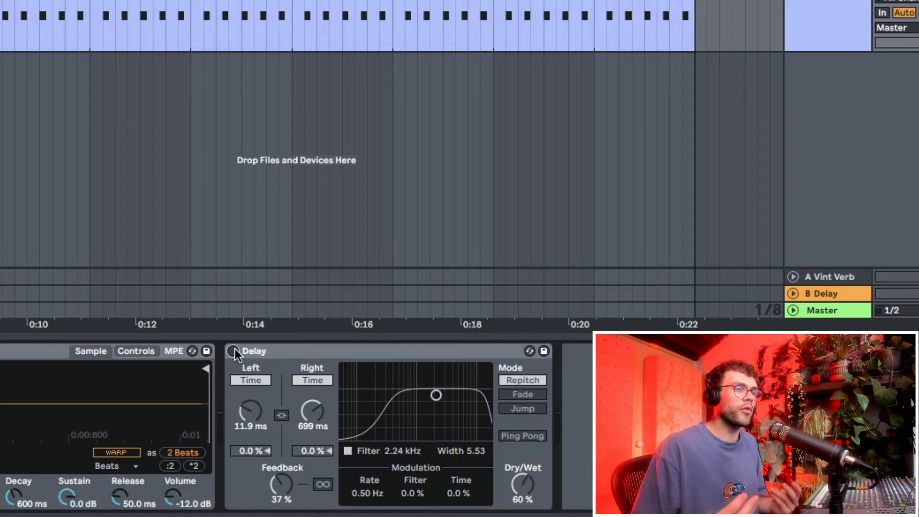
pyautogui.click(234, 351)
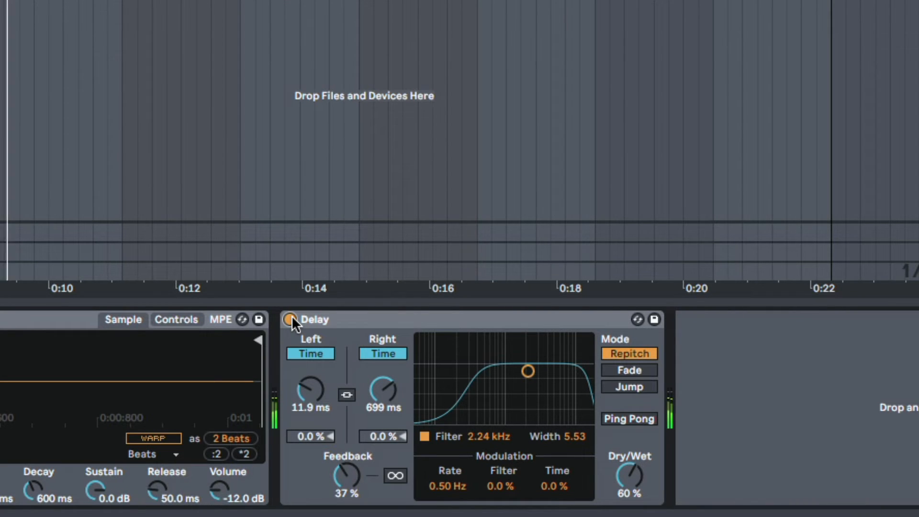
pyautogui.click(290, 319)
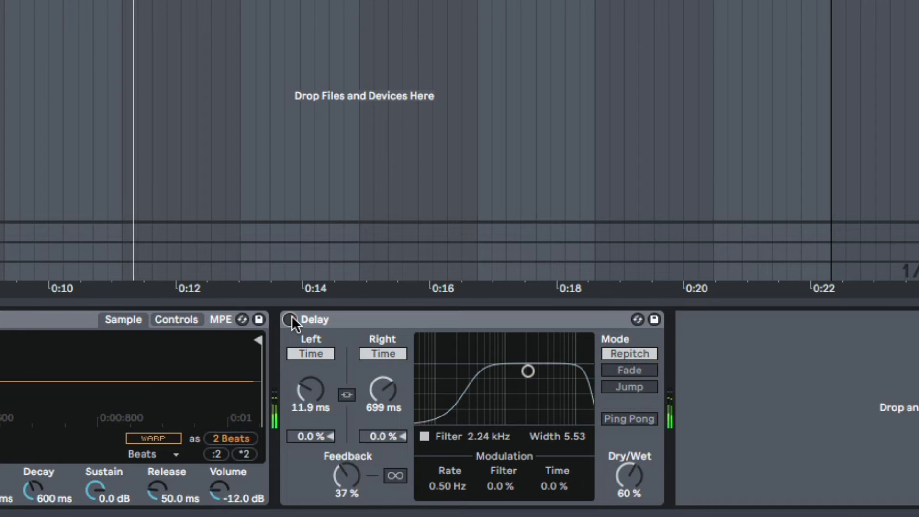
pyautogui.click(291, 319)
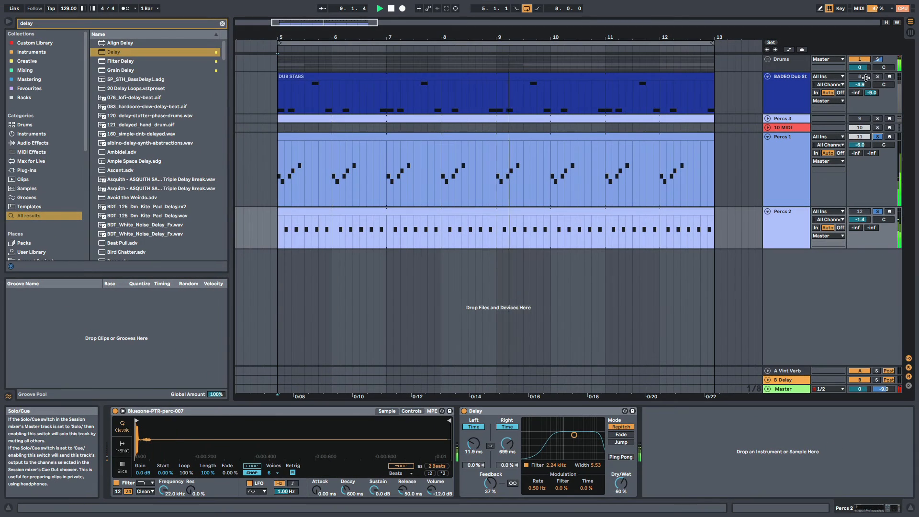
pyautogui.click(877, 59)
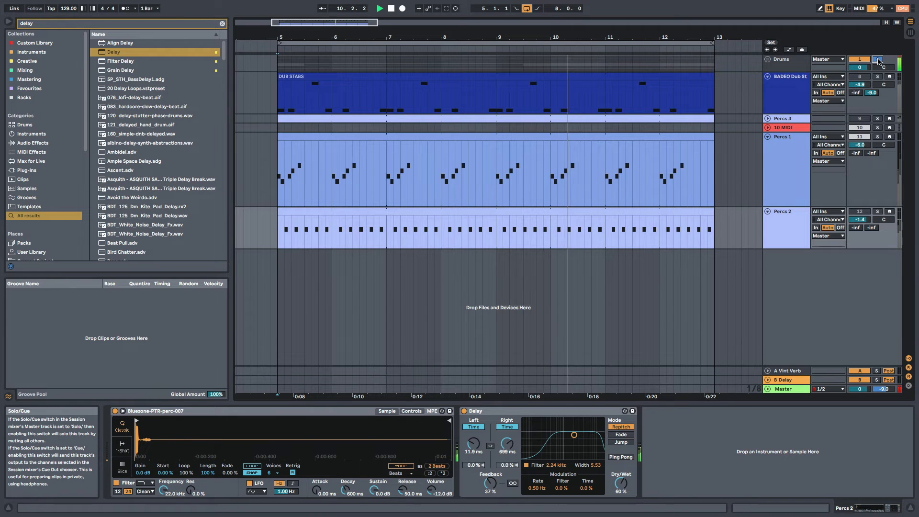
# Unsolo Drums and enable the Percs 3 Delay with both channels in linked free time at 11.9 ms and Dry/Wet at 100%
pyautogui.click(878, 59)
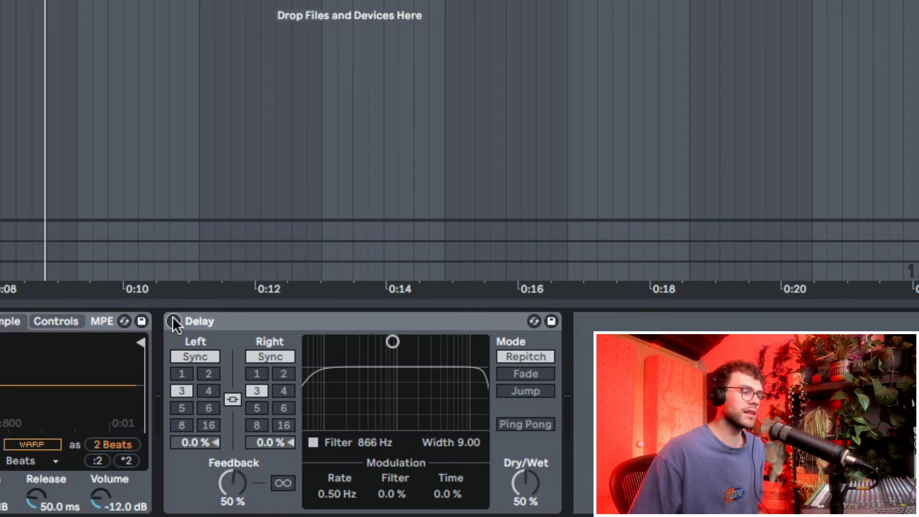
pyautogui.click(173, 320)
pyautogui.click(188, 357)
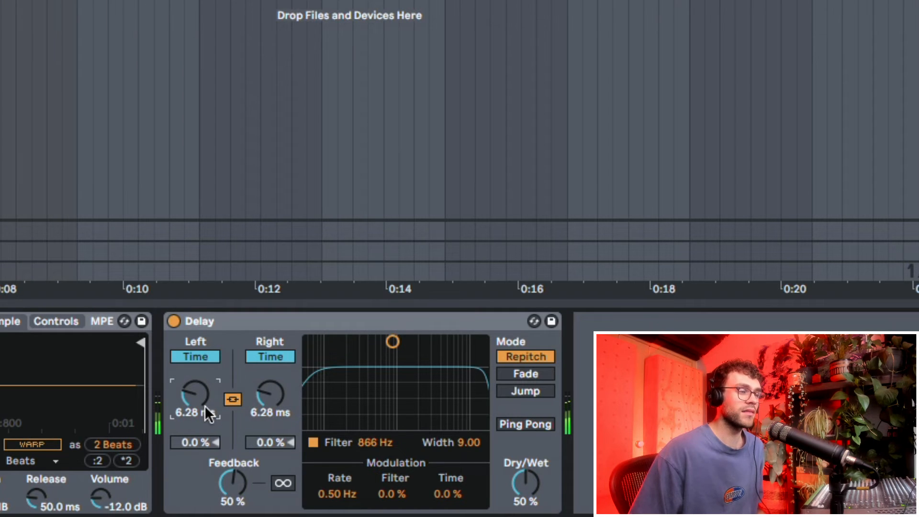
pyautogui.moveTo(195, 393)
pyautogui.mouseDown()
pyautogui.moveTo(195, 378)
pyautogui.moveTo(195, 399)
pyautogui.moveTo(195, 391)
pyautogui.mouseUp()
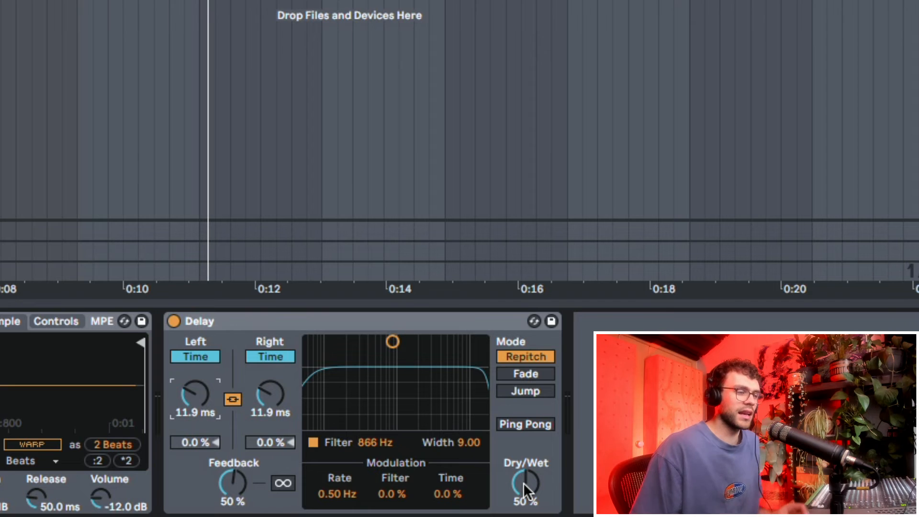
pyautogui.moveTo(524, 488); pyautogui.dragTo(519, 477)
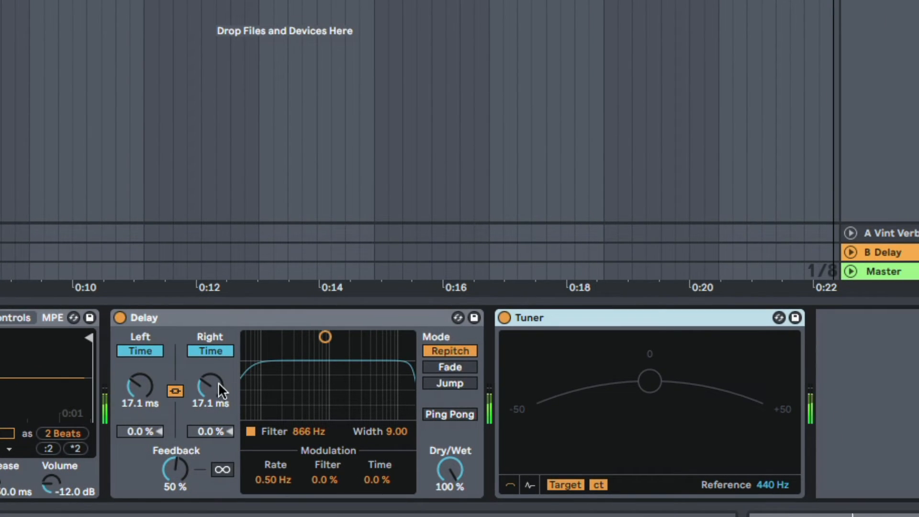
# Set the Percs 3 Delay to 15.2 ms with 95% feedback and play it to read its pitch on the Tuner
pyautogui.moveTo(210, 385)
pyautogui.mouseDown()
pyautogui.moveTo(210, 400)
pyautogui.moveTo(210, 391)
pyautogui.mouseUp()
pyautogui.moveTo(188, 464); pyautogui.dragTo(182, 494)
pyautogui.press('space')
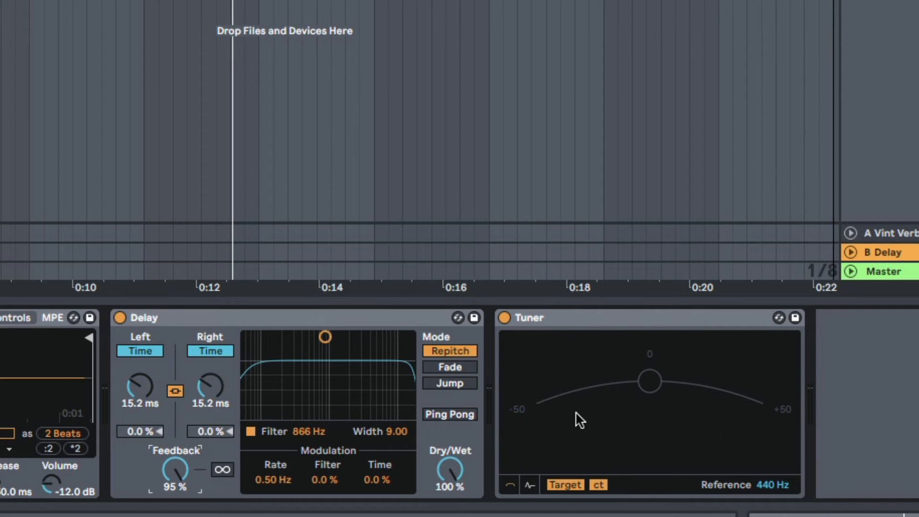
pyautogui.press('space')
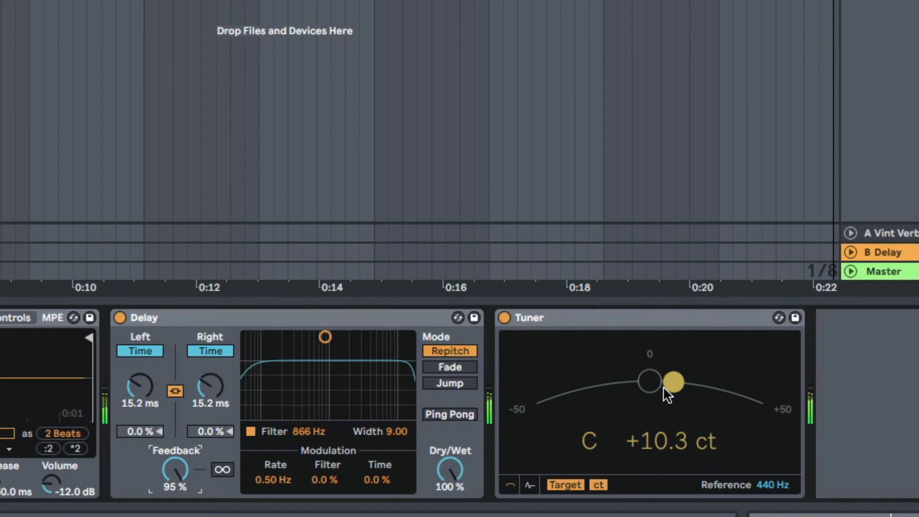
# Set the linked Percs 3 delay time to 15.3 ms and check the pitch on the Tuner during playback
pyautogui.click(203, 401)
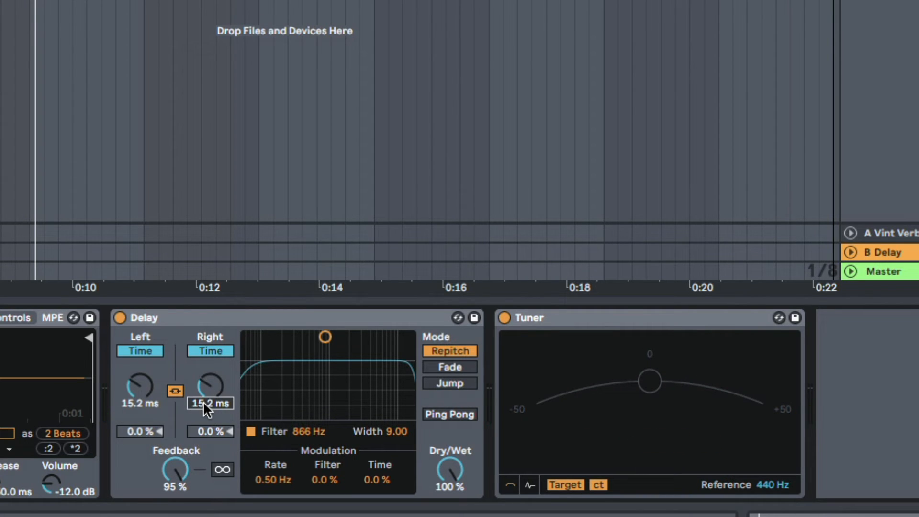
pyautogui.write('15.3')
pyautogui.press('Return')
pyautogui.press('space')
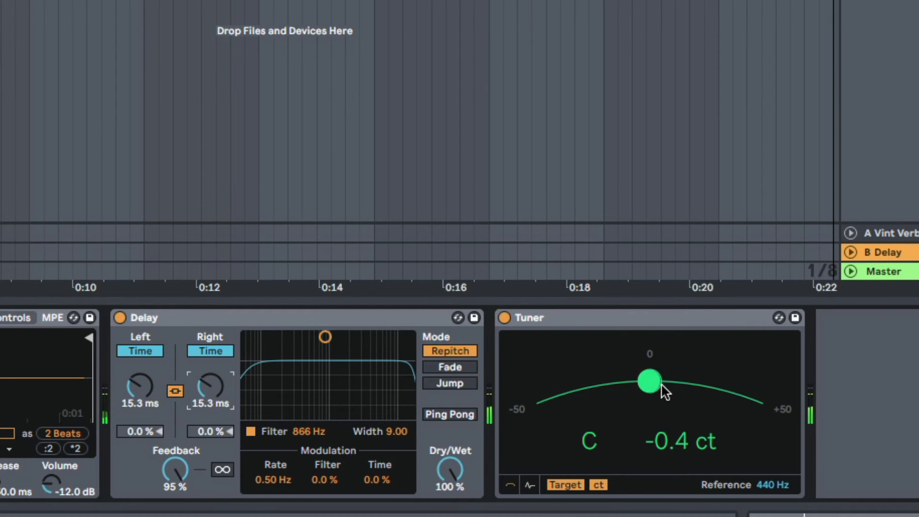
pyautogui.press('space')
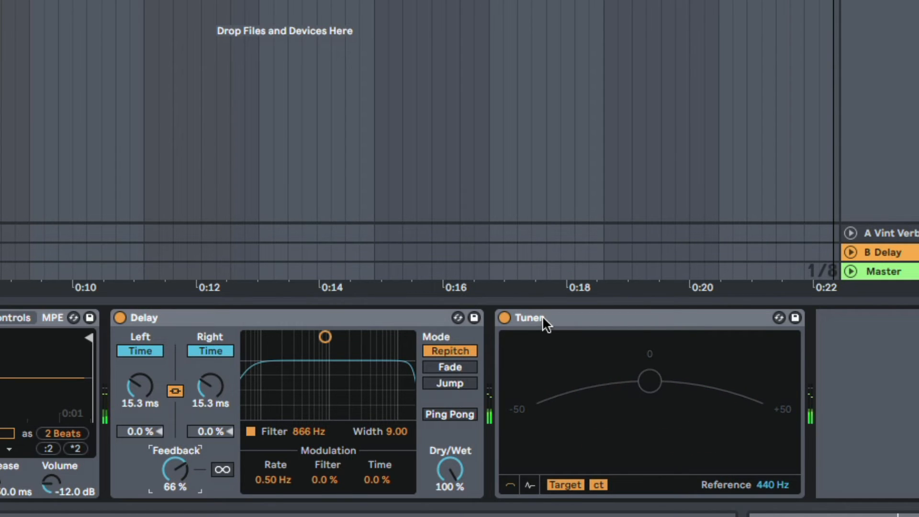
# Replace the Tuner after the Percs 3 Delay with an Auto Filter set to 2.42 kHz and 62% resonance
pyautogui.click(542, 315)
pyautogui.press('Delete')
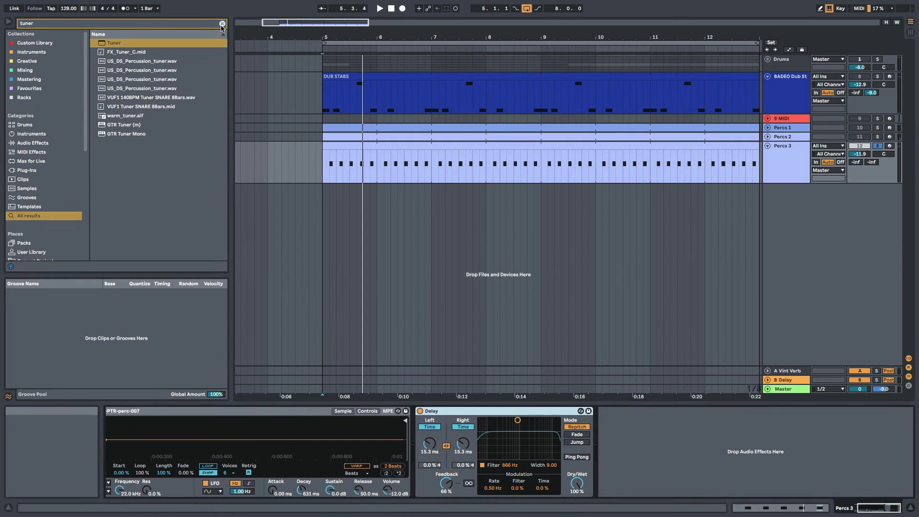
pyautogui.click(222, 24)
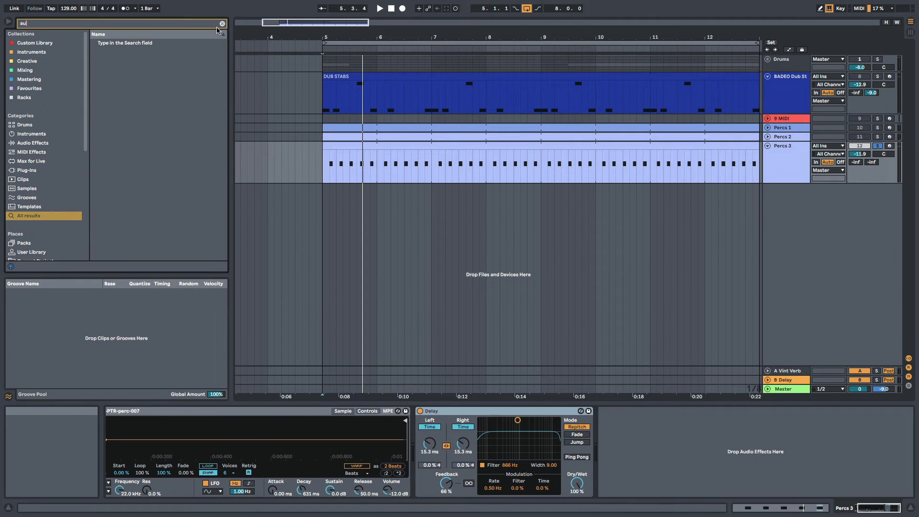
pyautogui.write('auto')
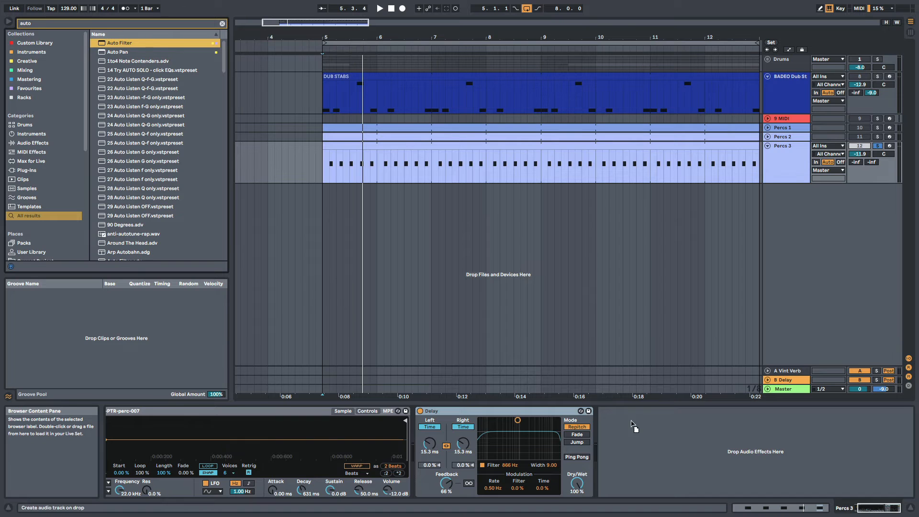
pyautogui.moveTo(632, 424); pyautogui.dragTo(714, 443)
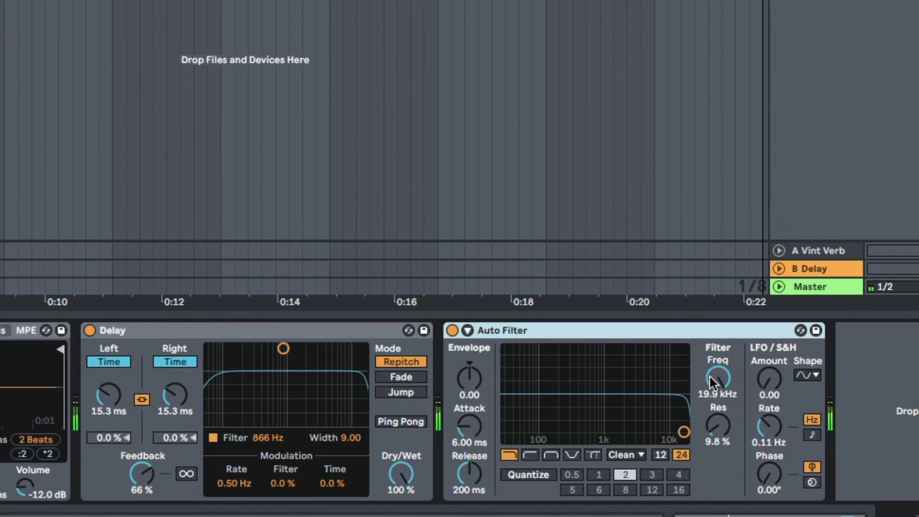
pyautogui.moveTo(714, 381); pyautogui.dragTo(717, 360)
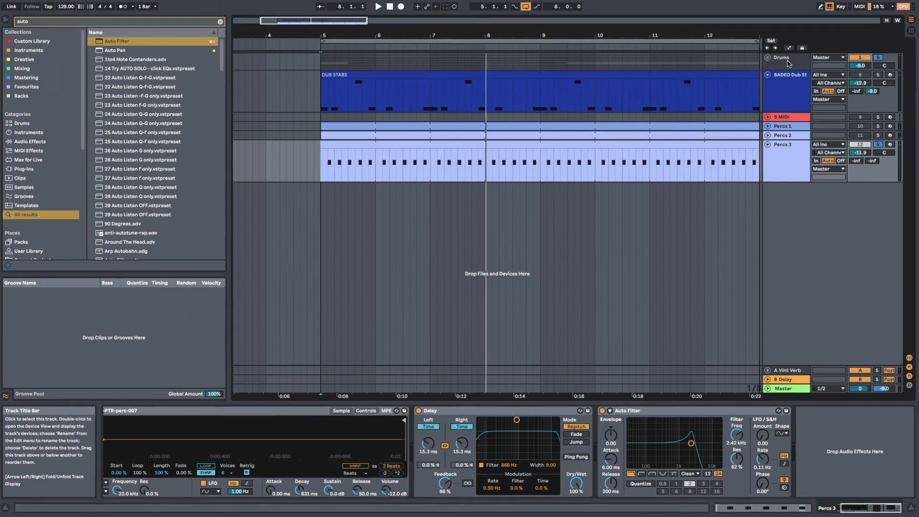
# Modulate the Percs 3 Auto Filter during playback with LFO amount 15.5 and rate 0.27 Hz around a 1.22 kHz cutoff
pyautogui.press('space')
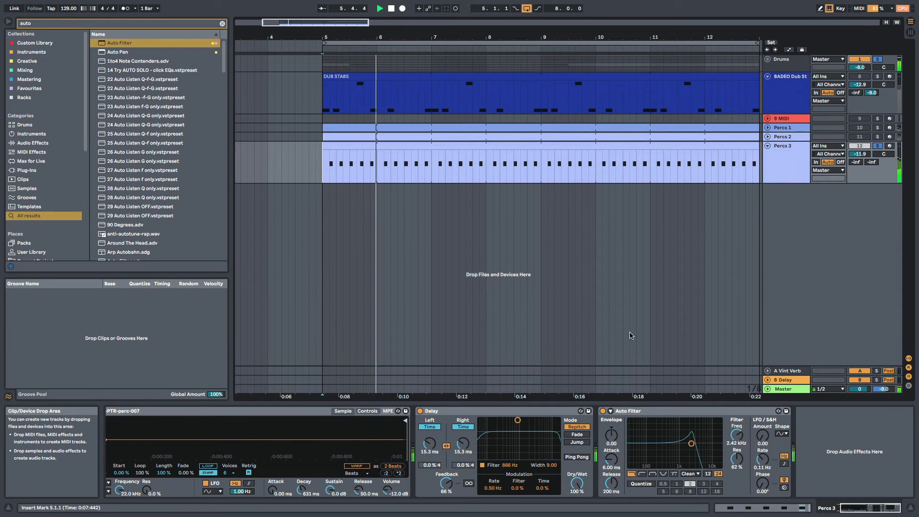
pyautogui.hscroll(3, 605, 326)
pyautogui.press('space')
pyautogui.moveTo(762, 435); pyautogui.dragTo(762, 428)
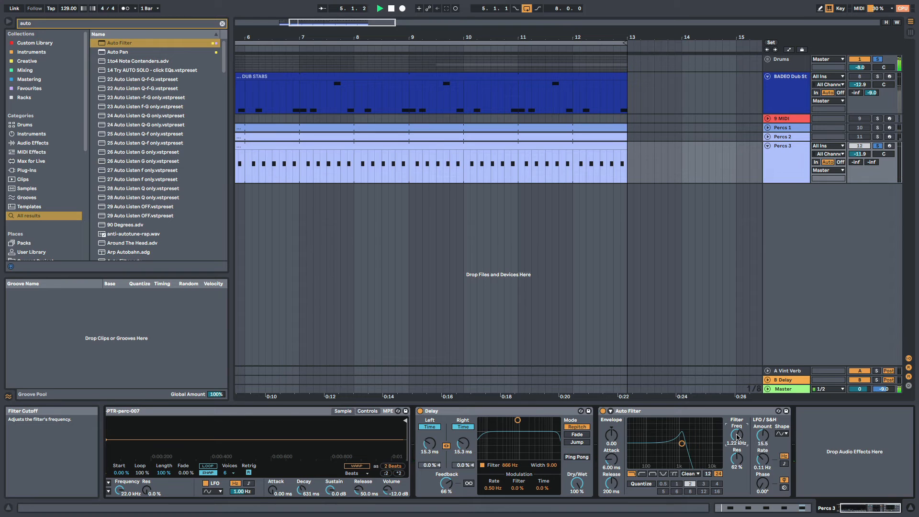
pyautogui.moveTo(762, 459); pyautogui.dragTo(762, 462)
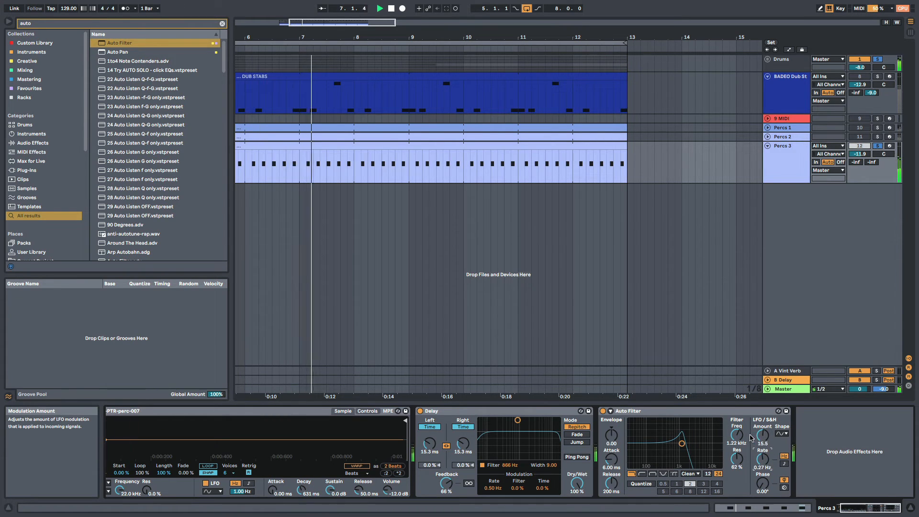
pyautogui.hscroll(-4, 366, 159)
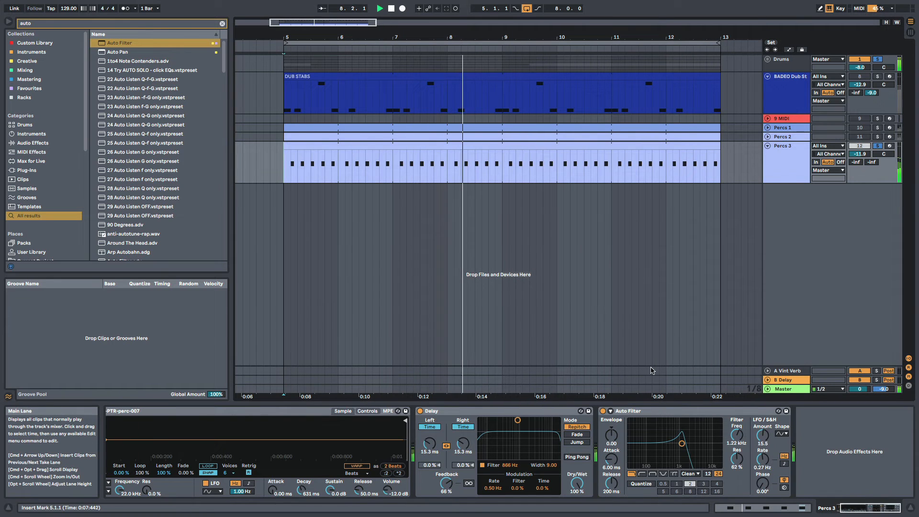
# Add a second Delay after the Auto Filter on Percs 3, set its Dry/Wet to 37%, and start playback
pyautogui.click(222, 24)
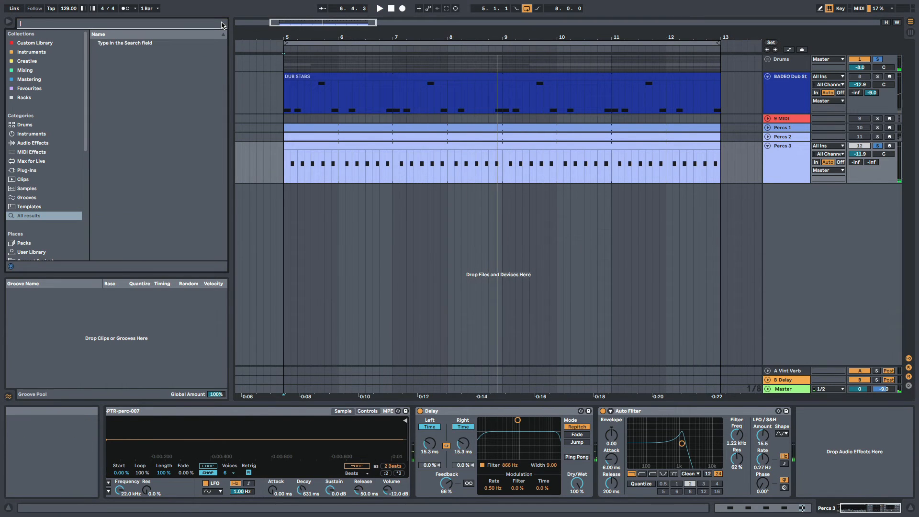
pyautogui.write('delay')
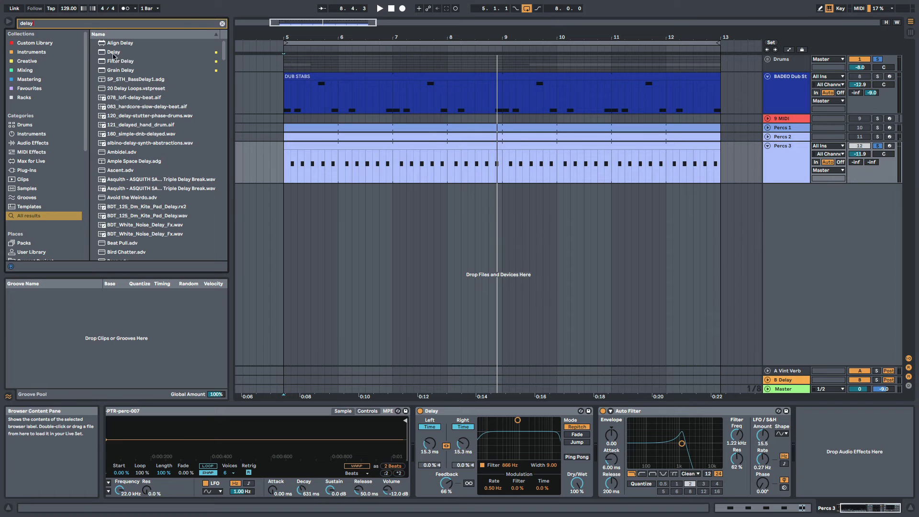
pyautogui.moveTo(114, 56); pyautogui.dragTo(849, 447)
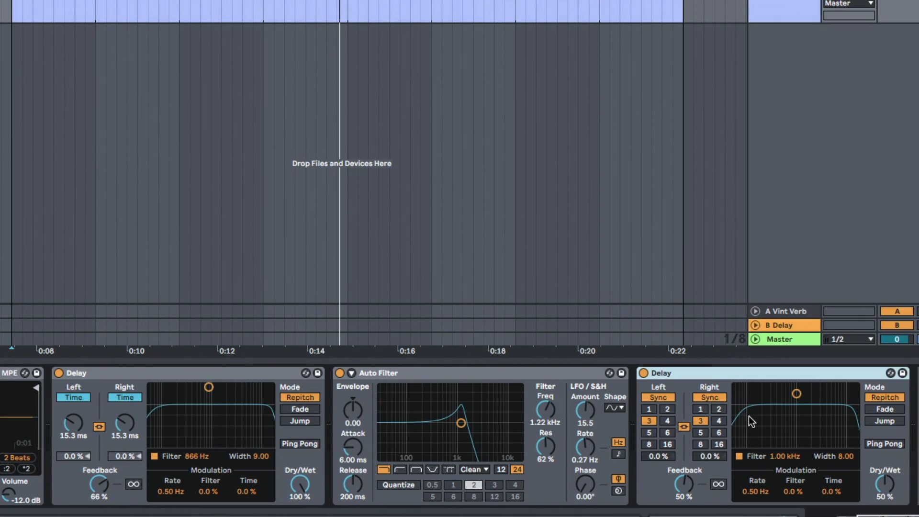
pyautogui.moveTo(890, 489); pyautogui.dragTo(883, 485)
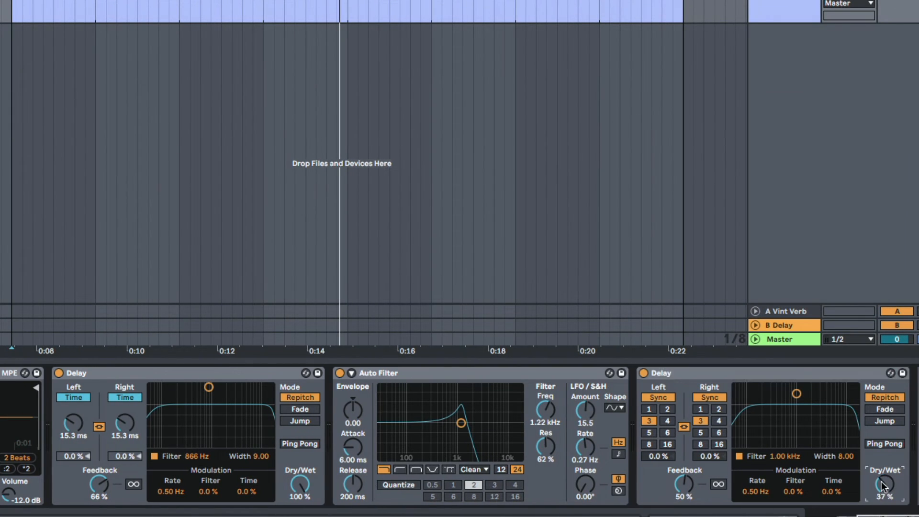
pyautogui.press('space')
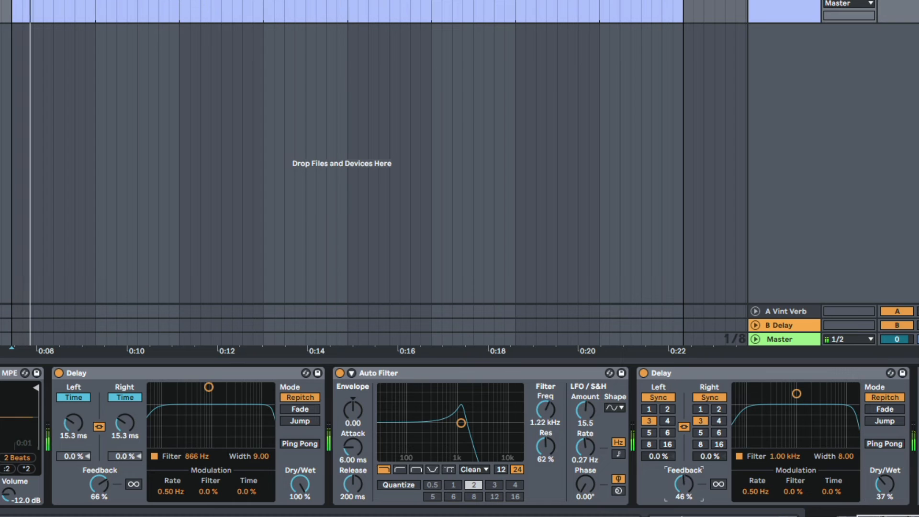
# Set the second Delay's feedback to 55% and Dry/Wet to 31%, and reshape the first Delay's filter band
pyautogui.moveTo(684, 484); pyautogui.dragTo(684, 474)
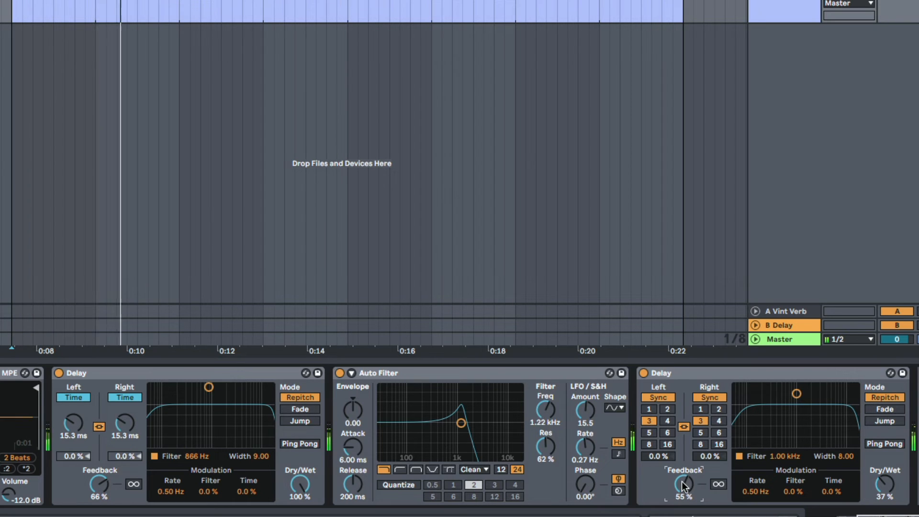
pyautogui.moveTo(884, 484); pyautogui.dragTo(884, 489)
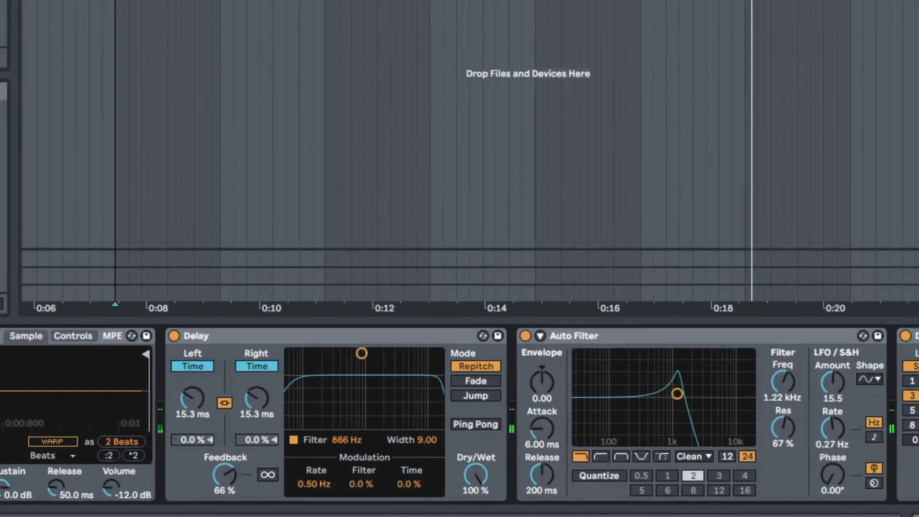
pyautogui.moveTo(209, 387); pyautogui.dragTo(212, 422)
pyautogui.moveTo(435, 387)
pyautogui.mouseDown()
pyautogui.moveTo(375, 392)
pyautogui.moveTo(460, 395)
pyautogui.moveTo(401, 397)
pyautogui.moveTo(461, 383)
pyautogui.moveTo(444, 385)
pyautogui.mouseUp()
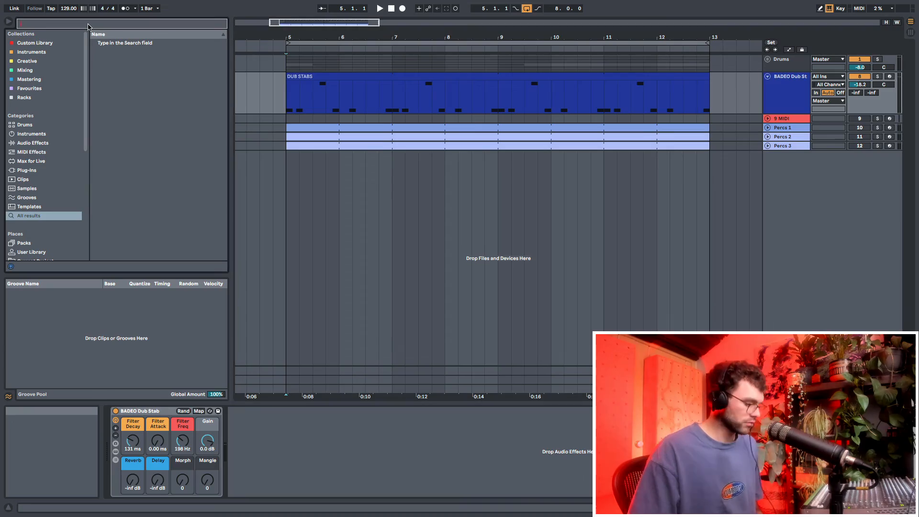
# Add a Delay after the BADEO Dub Stab instrument and set its Dry/Wet to 100%
pyautogui.write('delay')
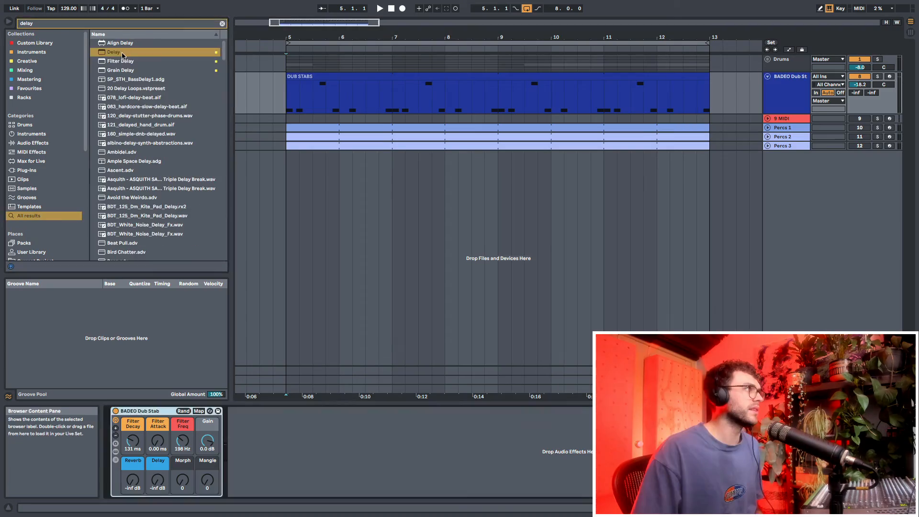
pyautogui.moveTo(165, 52); pyautogui.dragTo(168, 49)
pyautogui.moveTo(301, 226); pyautogui.dragTo(313, 429)
pyautogui.click(379, 487)
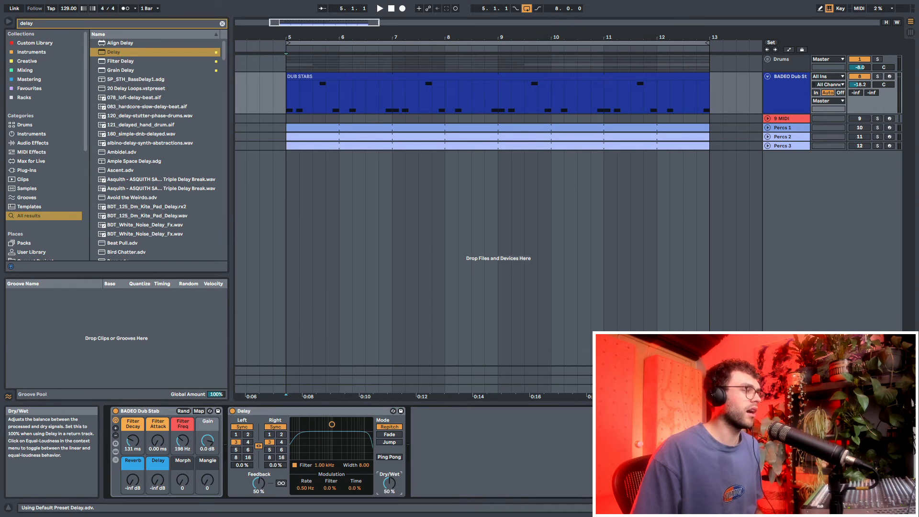
# Insert an audio track below the BADEO Dub Stab track, set its input to Resampling, and arm it
pyautogui.click(777, 102)
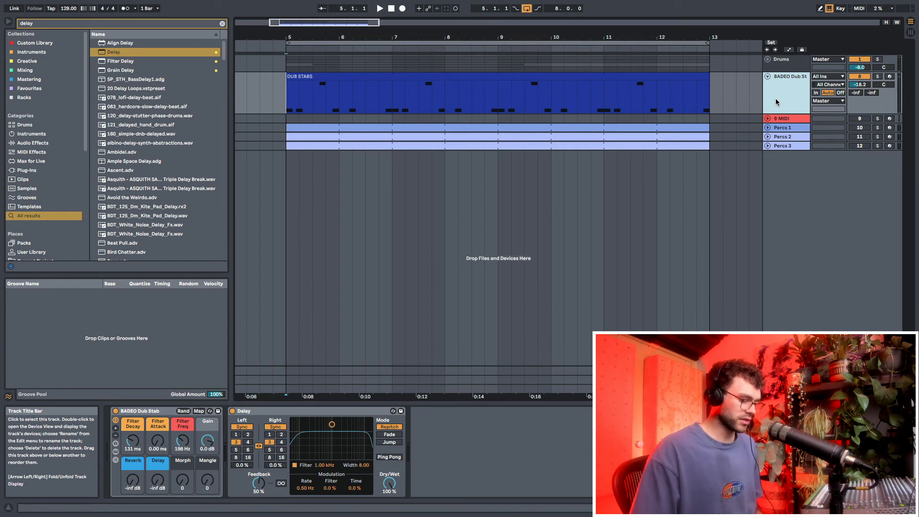
pyautogui.hotkey('ctrl', 't')
pyautogui.click(819, 118)
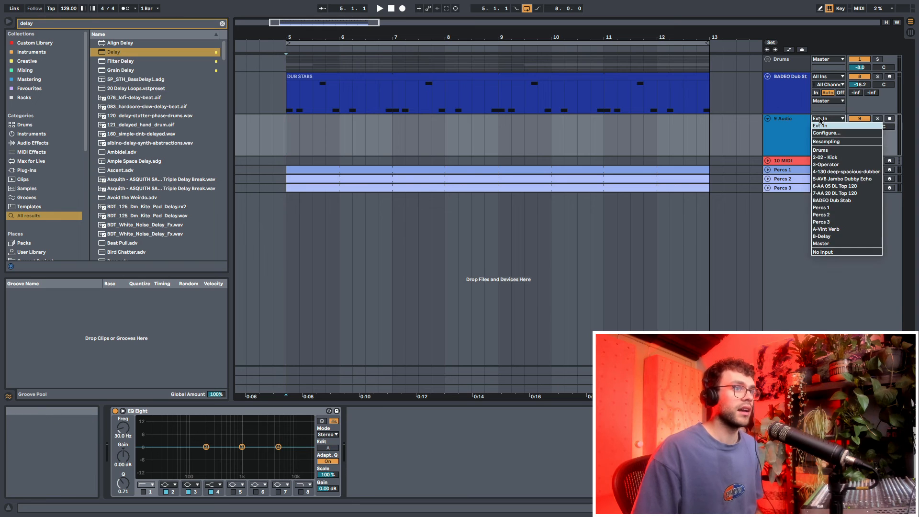
pyautogui.click(829, 142)
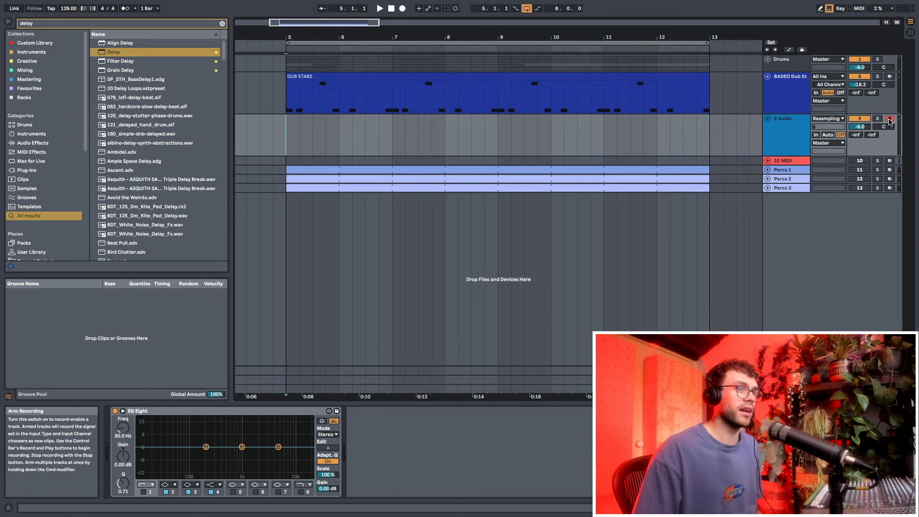
# Record the dub stab's fully wet delay onto the armed resampling track across the eight-bar loop
pyautogui.click(274, 98)
pyautogui.moveTo(274, 98); pyautogui.dragTo(717, 103)
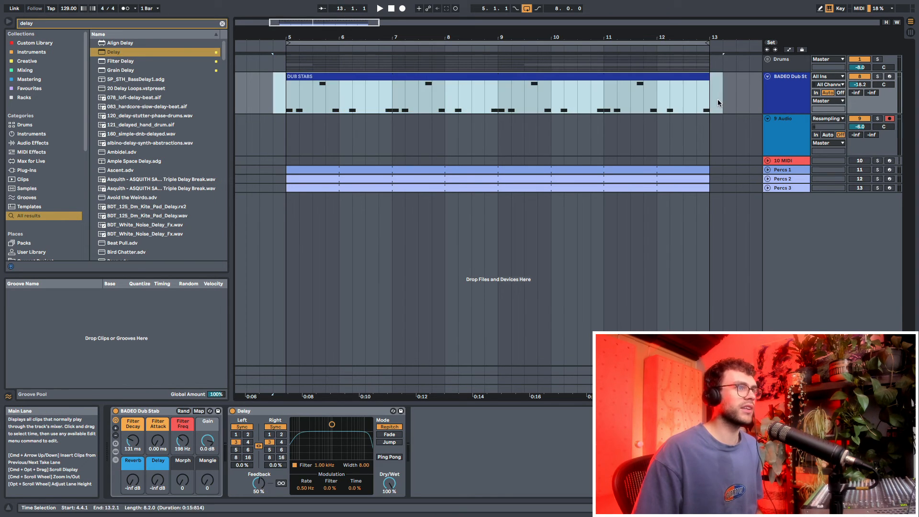
pyautogui.click(389, 483)
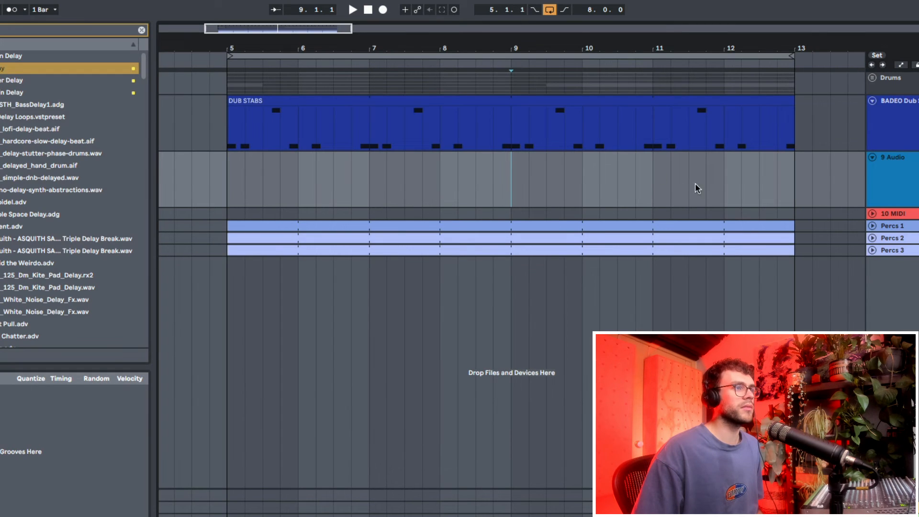
pyautogui.click(604, 137)
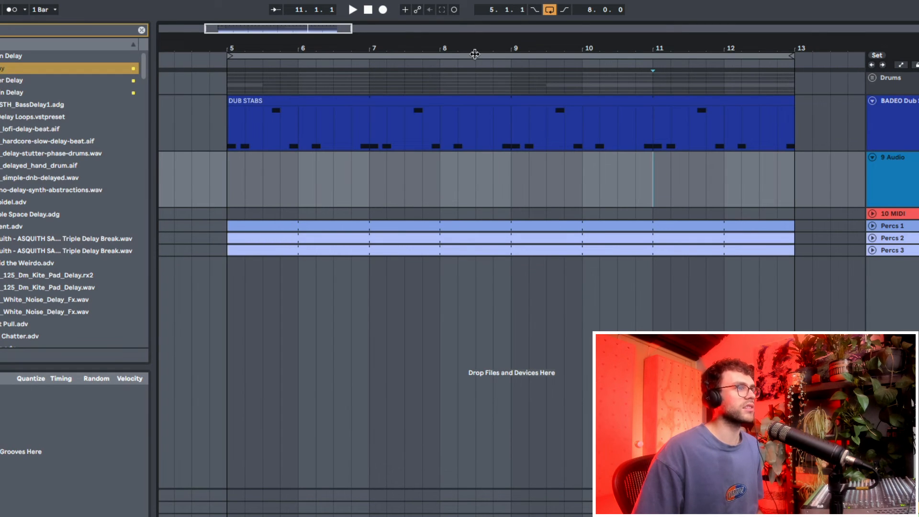
pyautogui.click(383, 10)
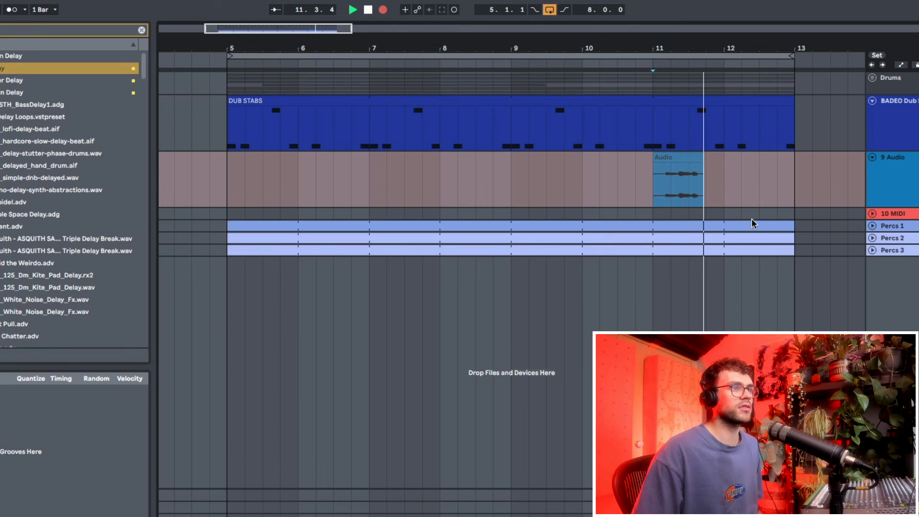
pyautogui.click(895, 126)
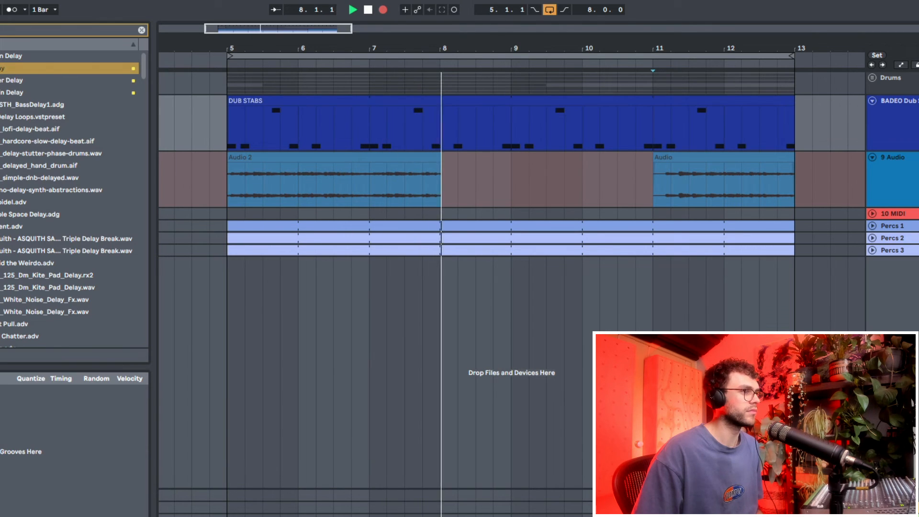
pyautogui.press('space')
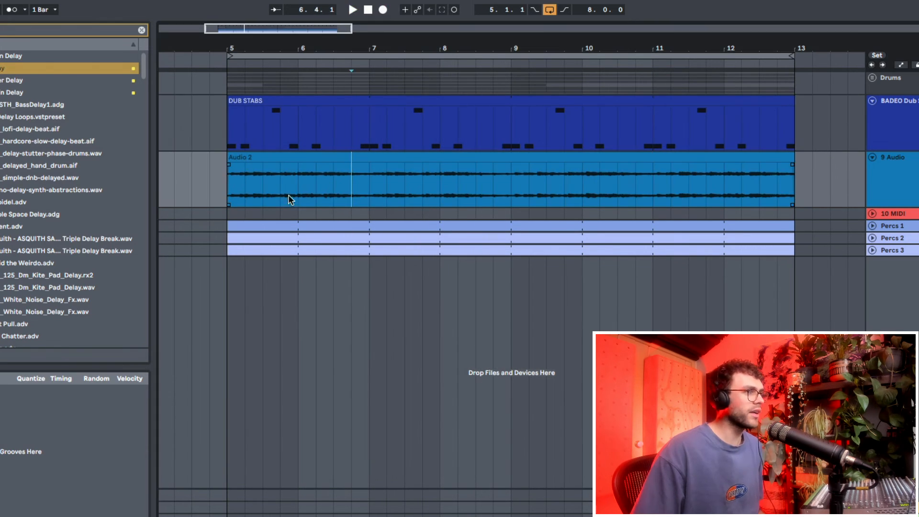
# Solo the resampling track and listen to the recorded delay audio, returning to the start of the clip
pyautogui.keyDown('shift'); pyautogui.click(685, 177); pyautogui.keyUp('shift')
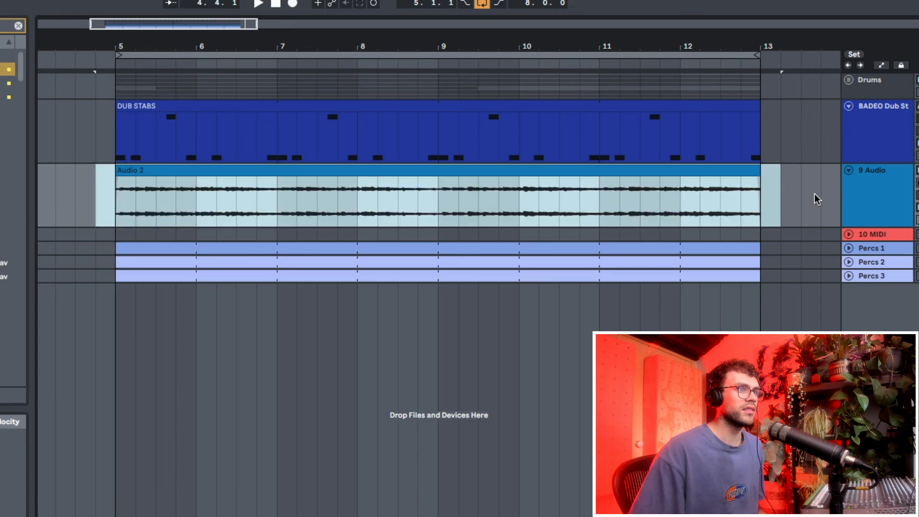
pyautogui.click(817, 199)
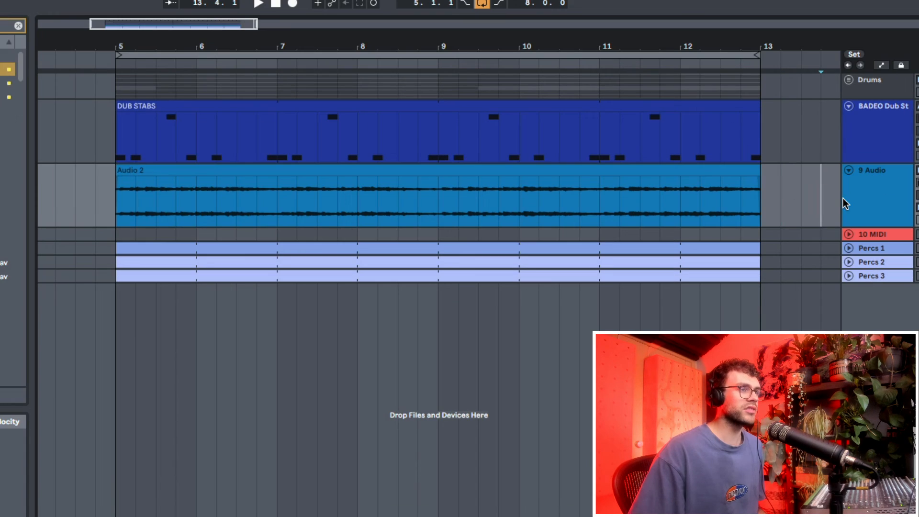
pyautogui.moveTo(764, 207); pyautogui.dragTo(181, 210)
pyautogui.click(113, 213)
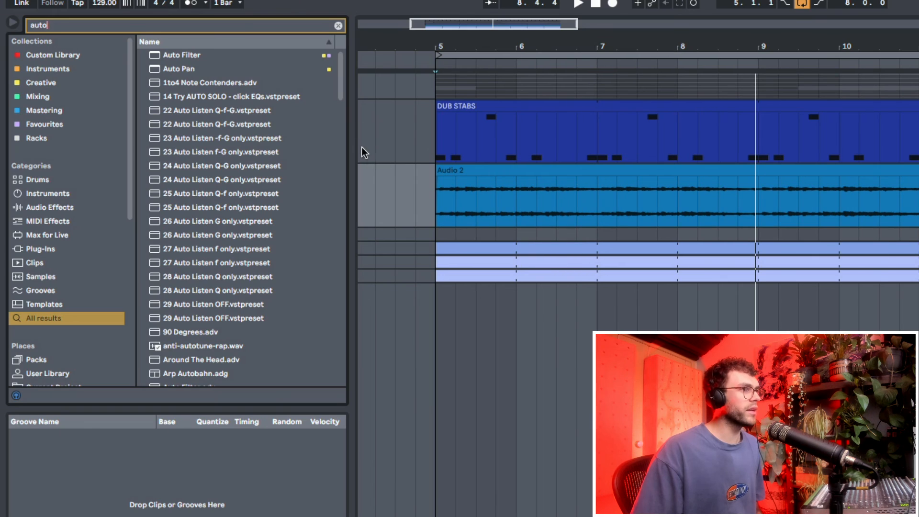
# Add a band-pass Auto Filter after the resampled track's EQ Eight, with frequency 986 Hz, resonance 42%, LFO amount 15.2 and rate 0.33 Hz
pyautogui.moveTo(200, 55); pyautogui.dragTo(202, 57)
pyautogui.moveTo(361, 76); pyautogui.dragTo(687, 516)
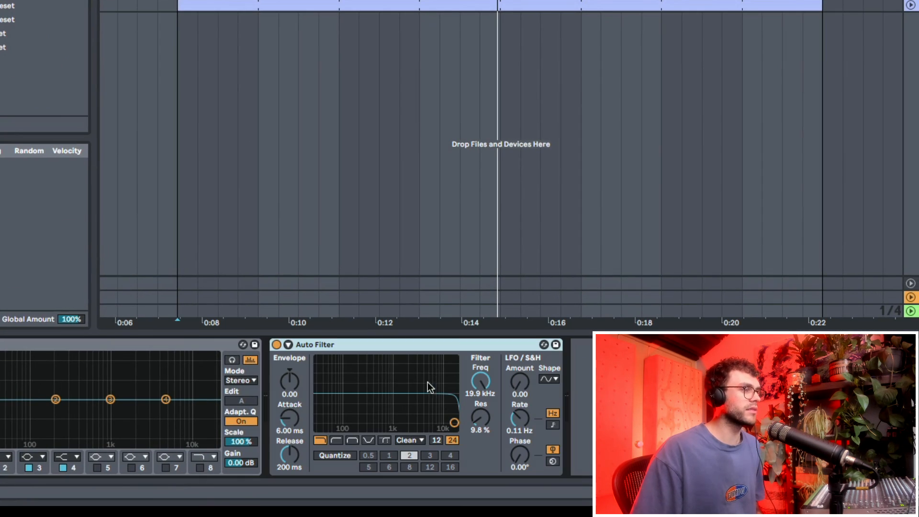
pyautogui.click(355, 440)
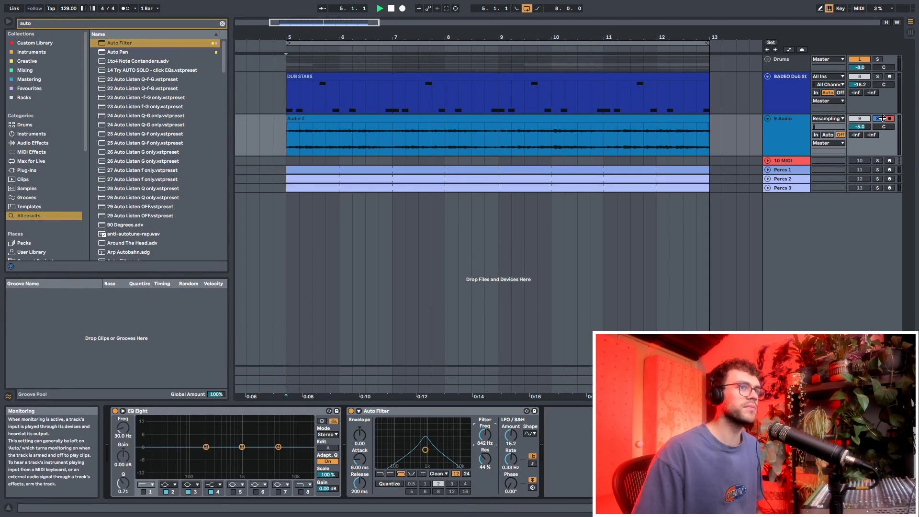
pyautogui.press('space')
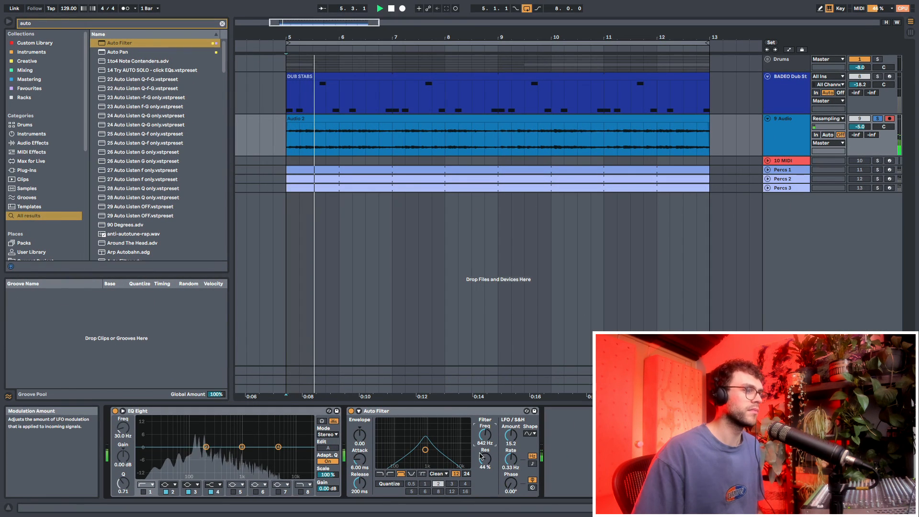
pyautogui.moveTo(481, 456); pyautogui.dragTo(481, 464)
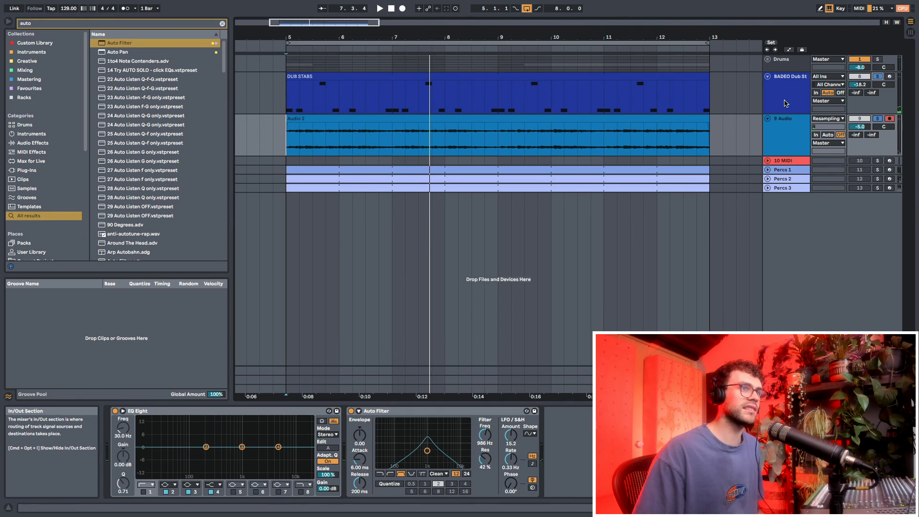
# Solo the BADEO Dub Stab together with the resampled track and play both from the start of the loop
pyautogui.click(877, 76)
pyautogui.moveTo(736, 140); pyautogui.dragTo(286, 134)
pyautogui.click(286, 134)
pyautogui.press('space')
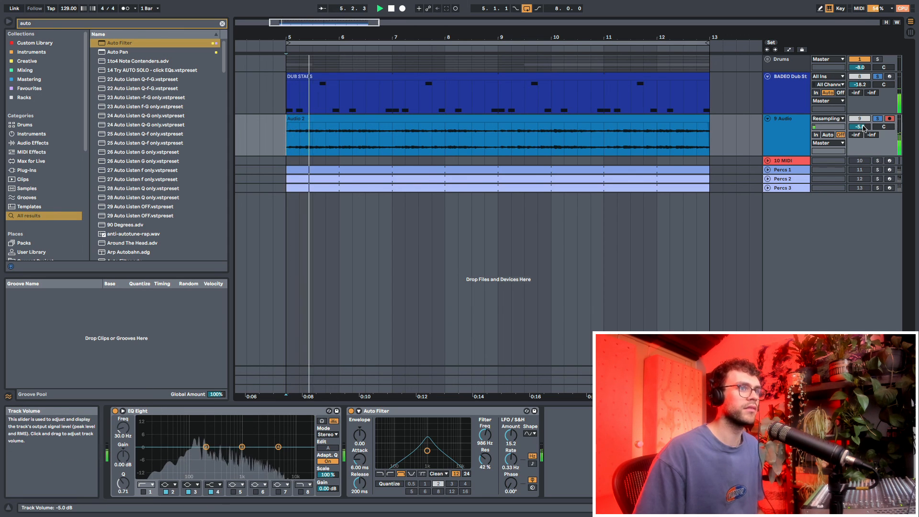
# Unsolo the dub stab and resampled tracks and set the resampled track's volume to -2.9 dB in the full mix
pyautogui.click(877, 119)
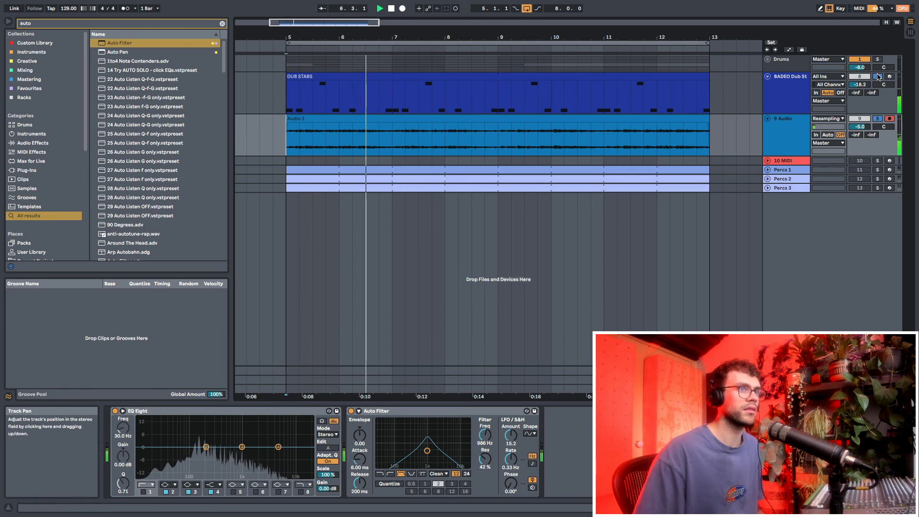
pyautogui.click(877, 76)
pyautogui.moveTo(860, 126); pyautogui.dragTo(860, 122)
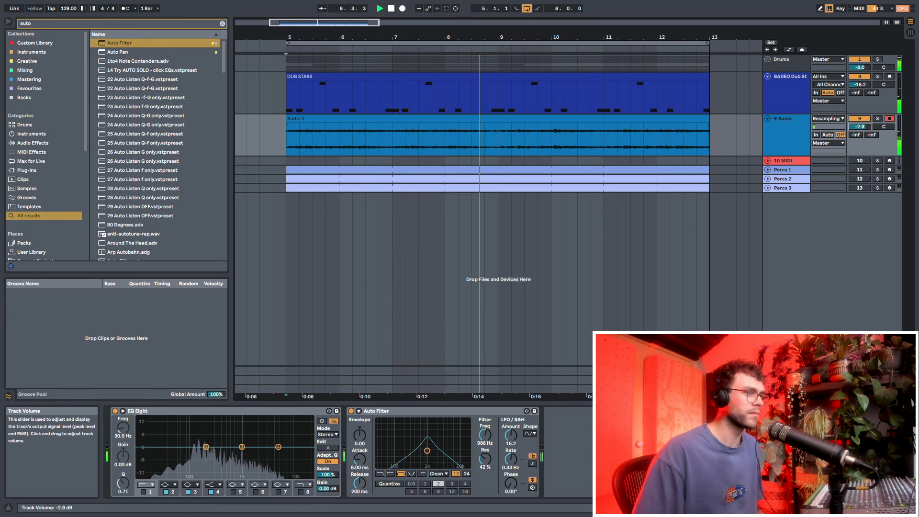